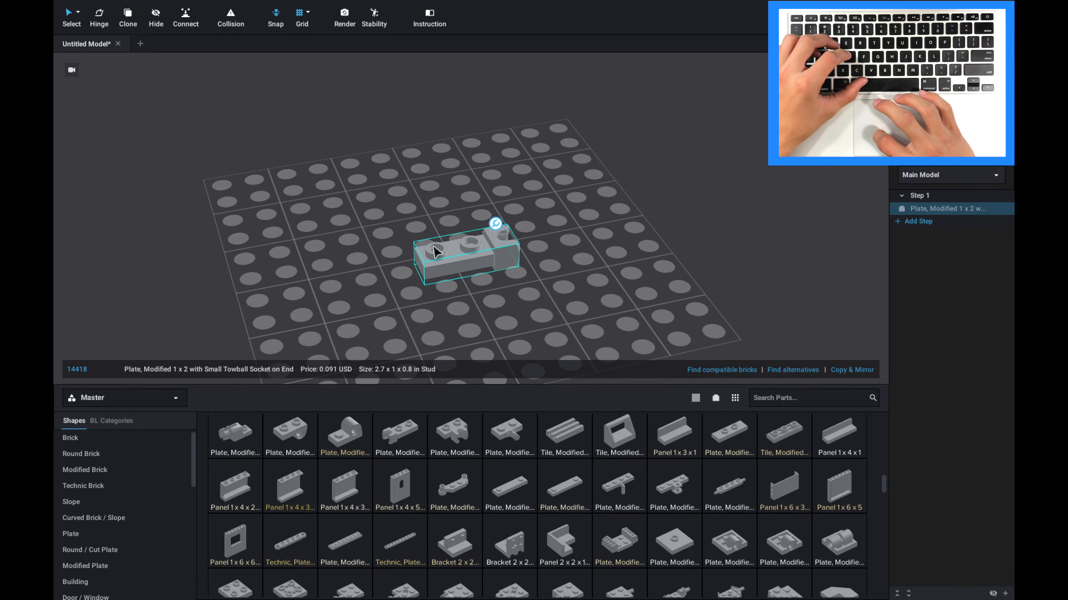
Step: Set the Plate, Modified 1 x 2 with Small Towball Socket on End as the origin
right_click(439, 255)
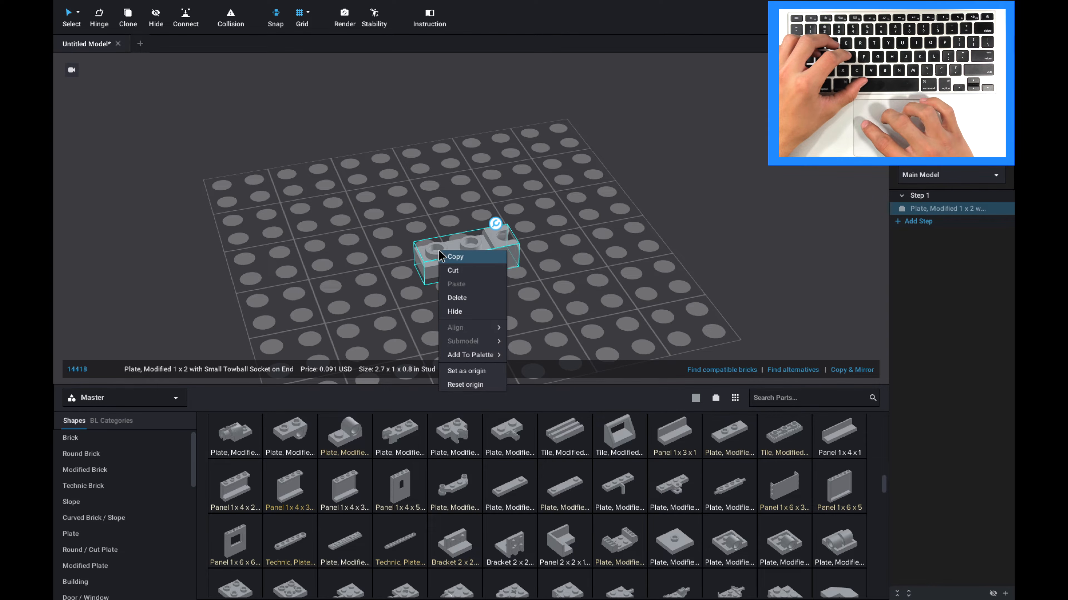
left_click(467, 371)
right_click_drag(520, 254, 403, 269)
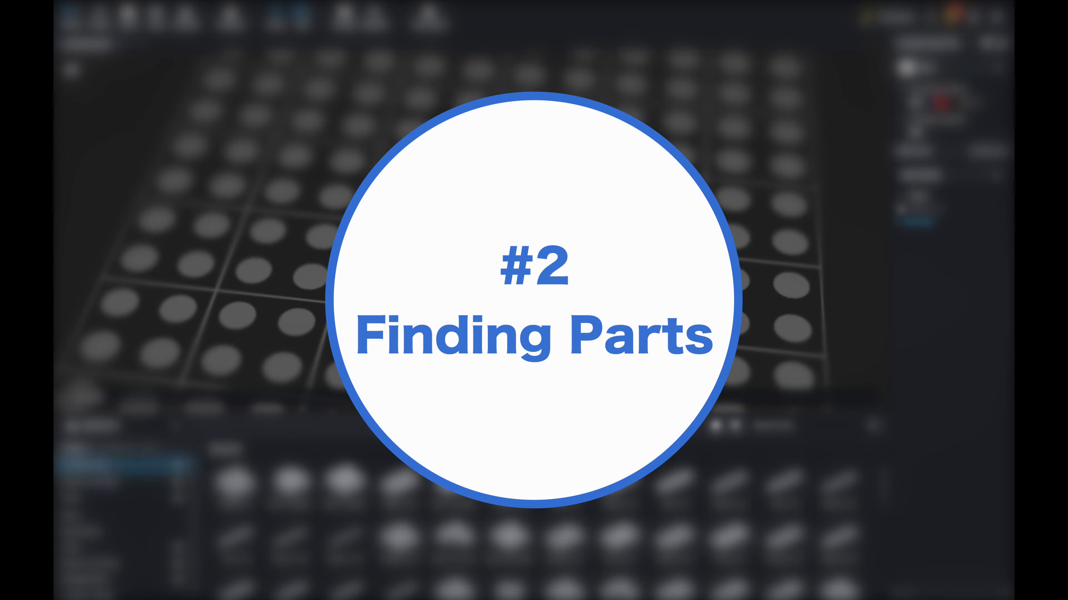
Step: Browse the master parts library and go to the Modified Brick category
scroll(478, 515, "down", 5)
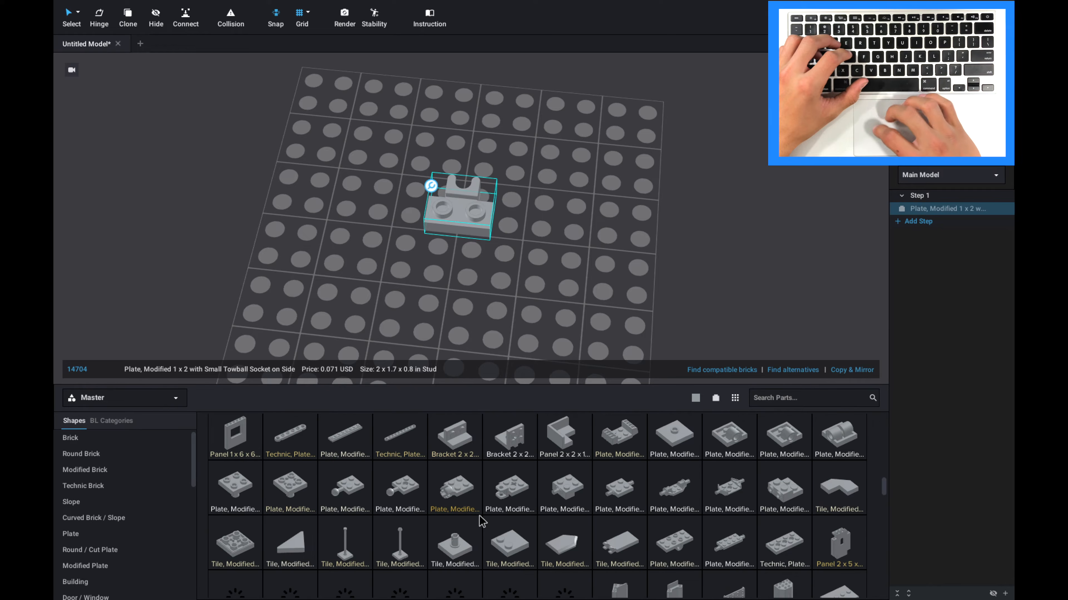
scroll(481, 522, "down", 2)
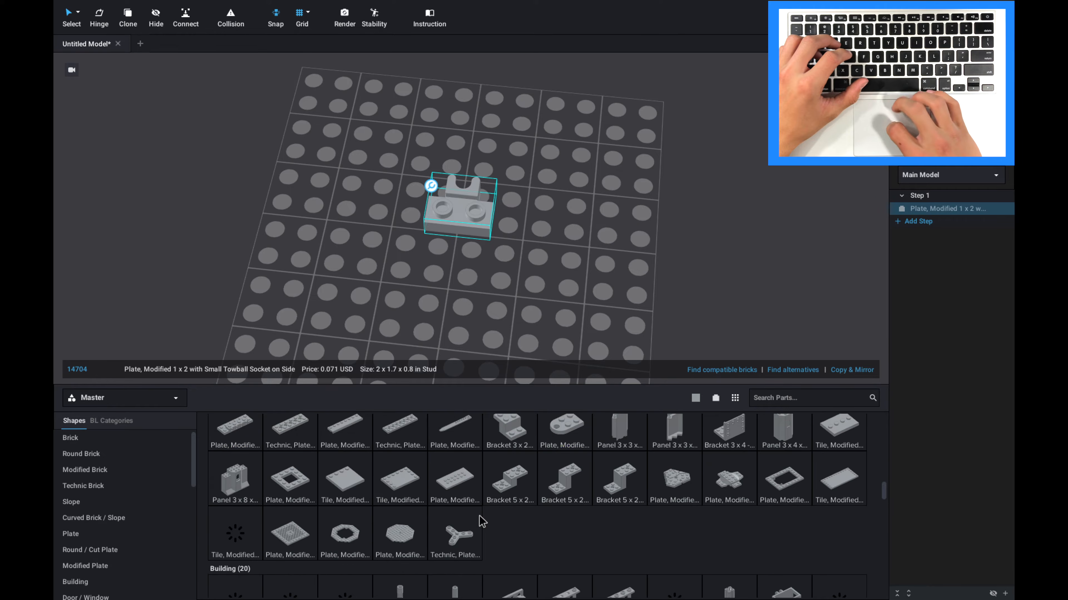
left_click(75, 520)
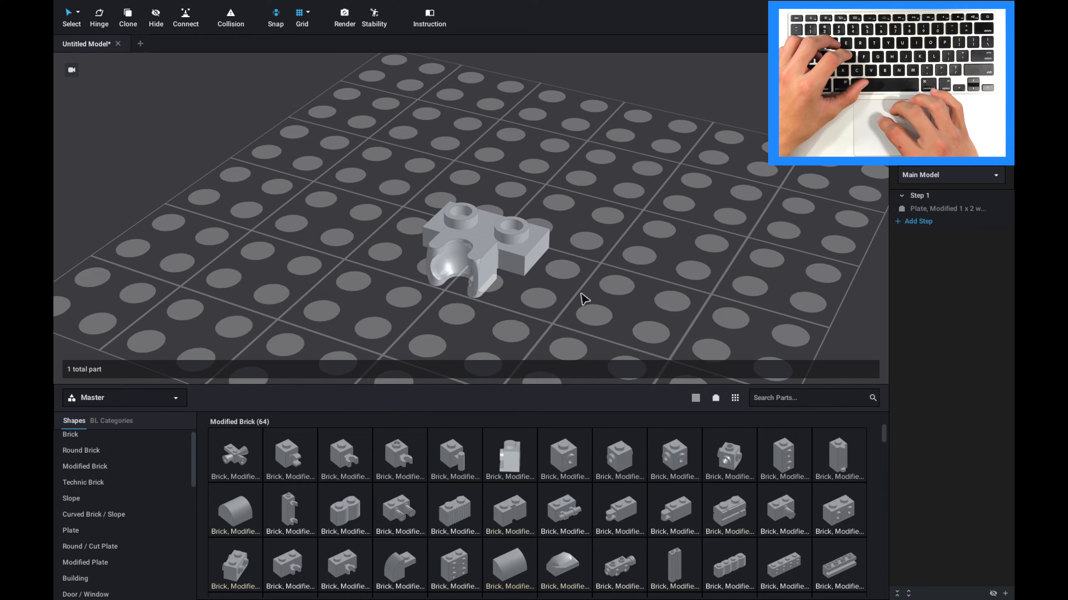
Step: Rotate the 1 x 2 plate with towball socket on its side through a full turn, and tip it one way and back
left_click(500, 252)
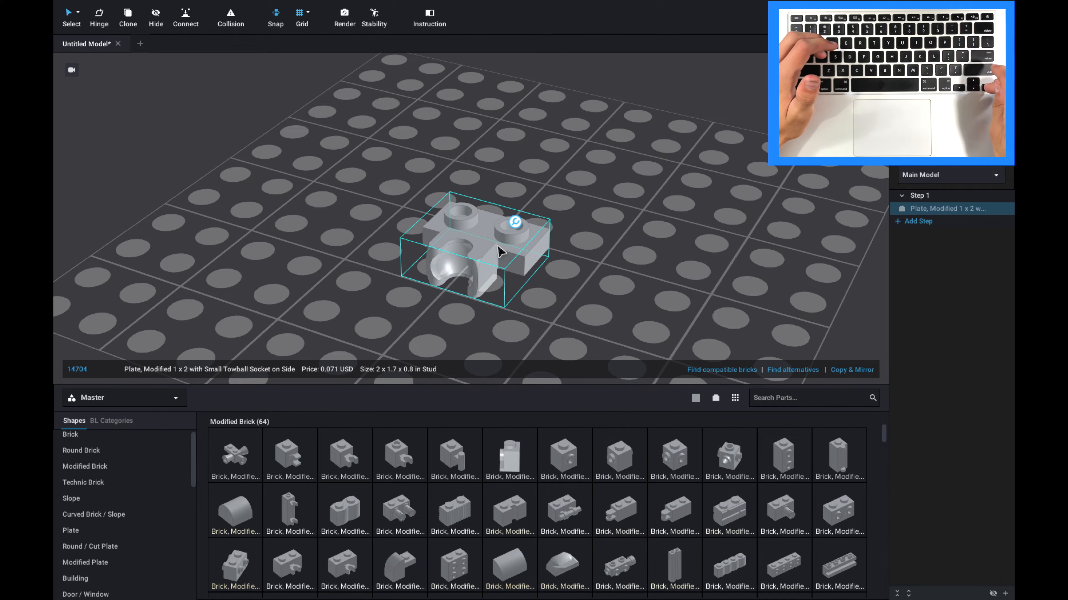
key("Right")
key("Right")
key("Right")
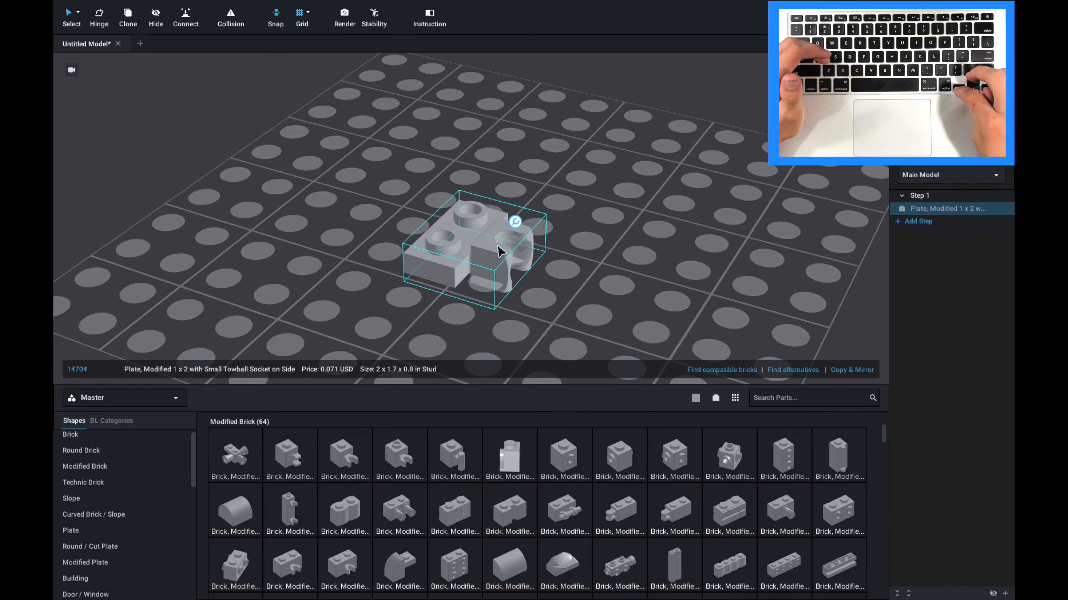
key("Right")
key("Right")
key("Right")
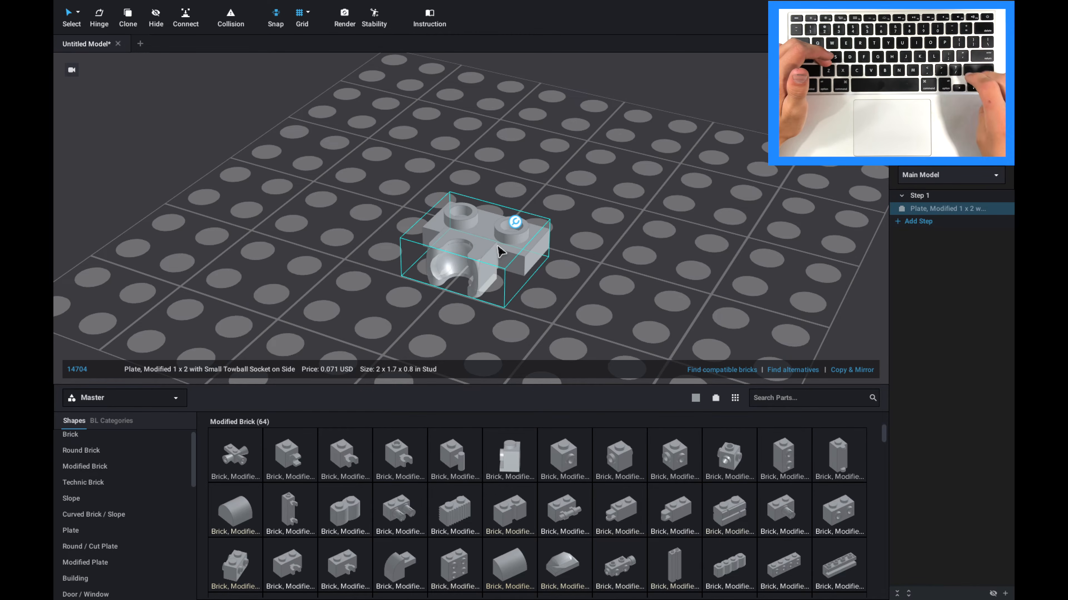
key("Up")
key("Down")
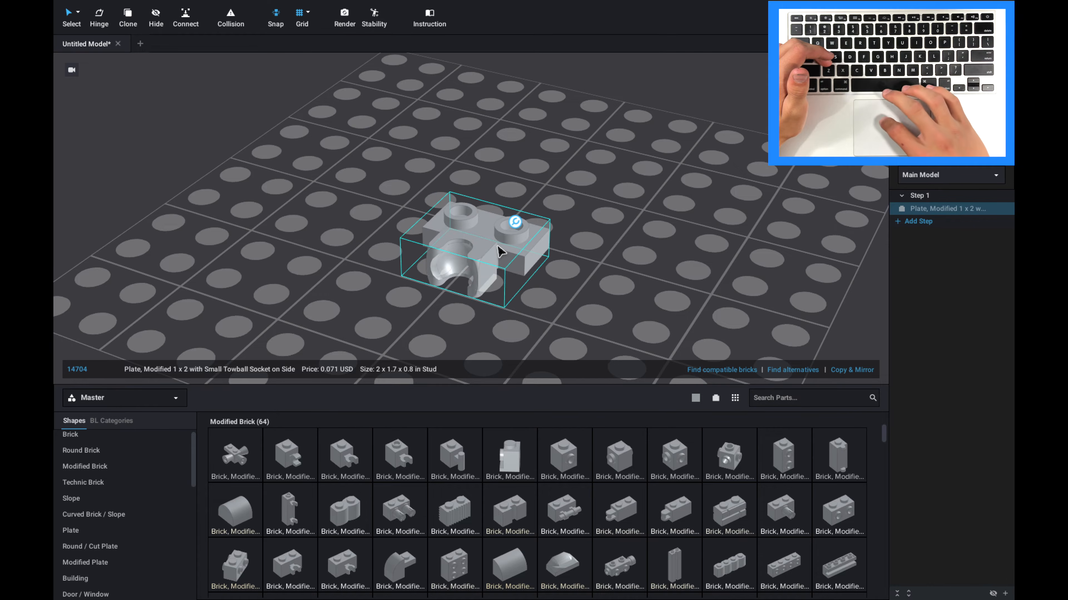
Step: Recolor the selected towball-socket plate with the favorite color Red
right_click_drag(501, 251, 486, 269)
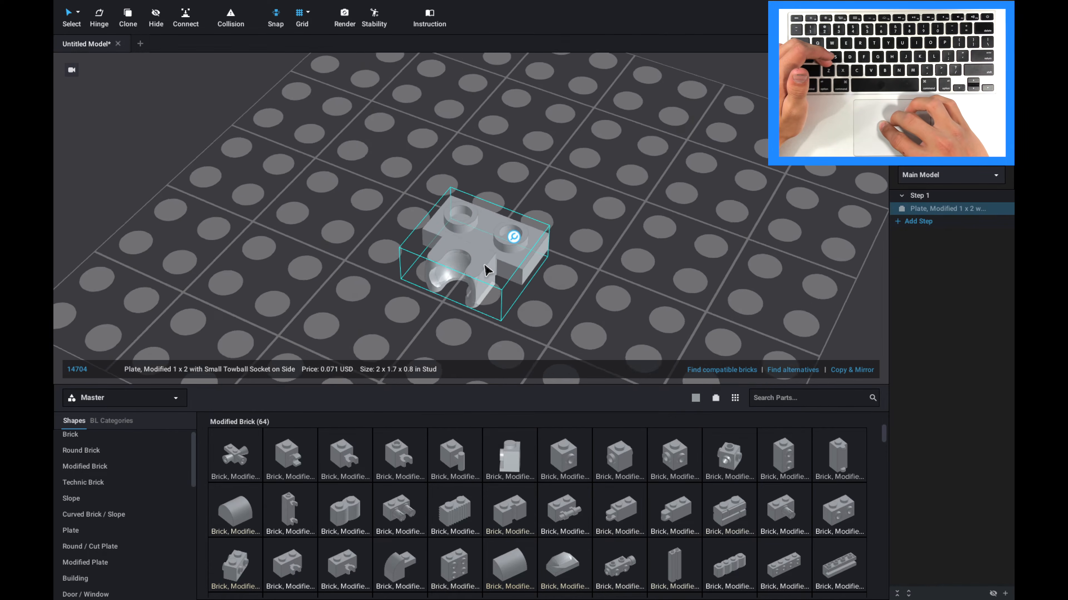
right_click_drag(486, 269, 610, 271)
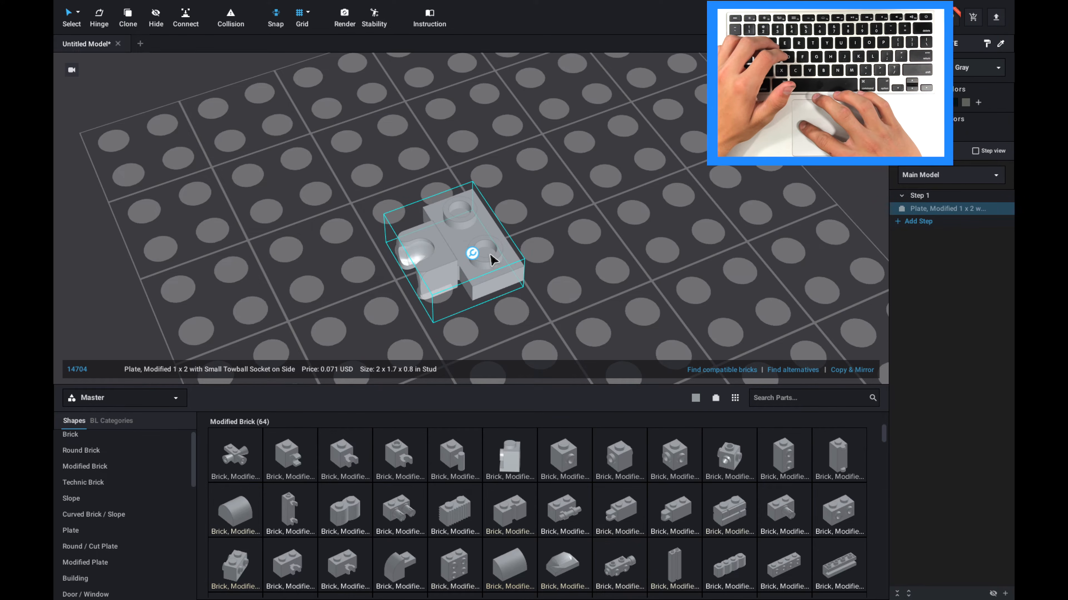
left_click(940, 103)
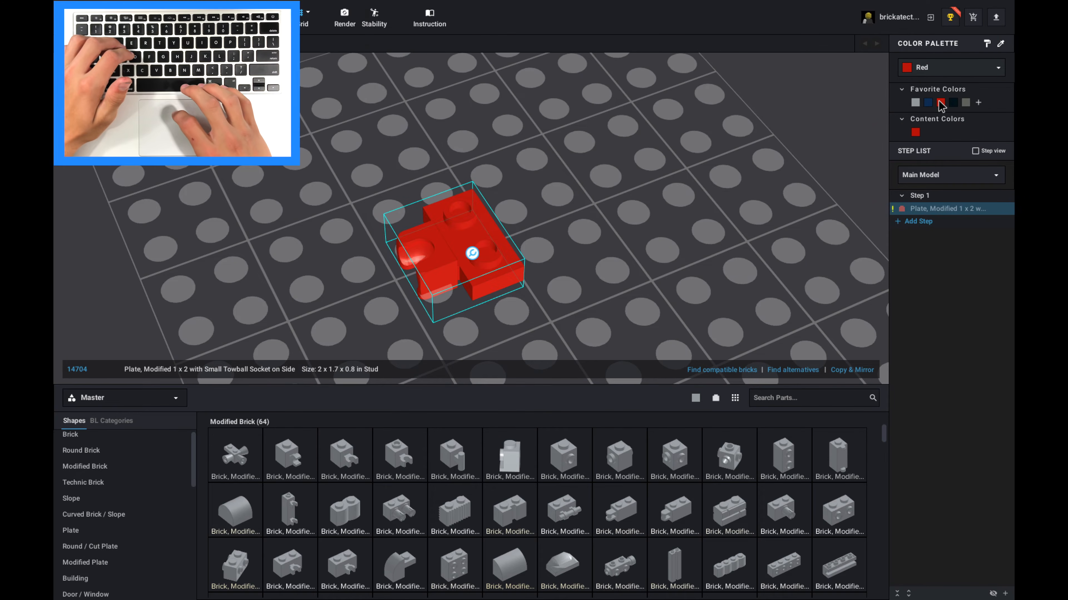
Step: Stop hiding unavailable colors and recolor the selected plate Bright Light Yellow
left_click(938, 69)
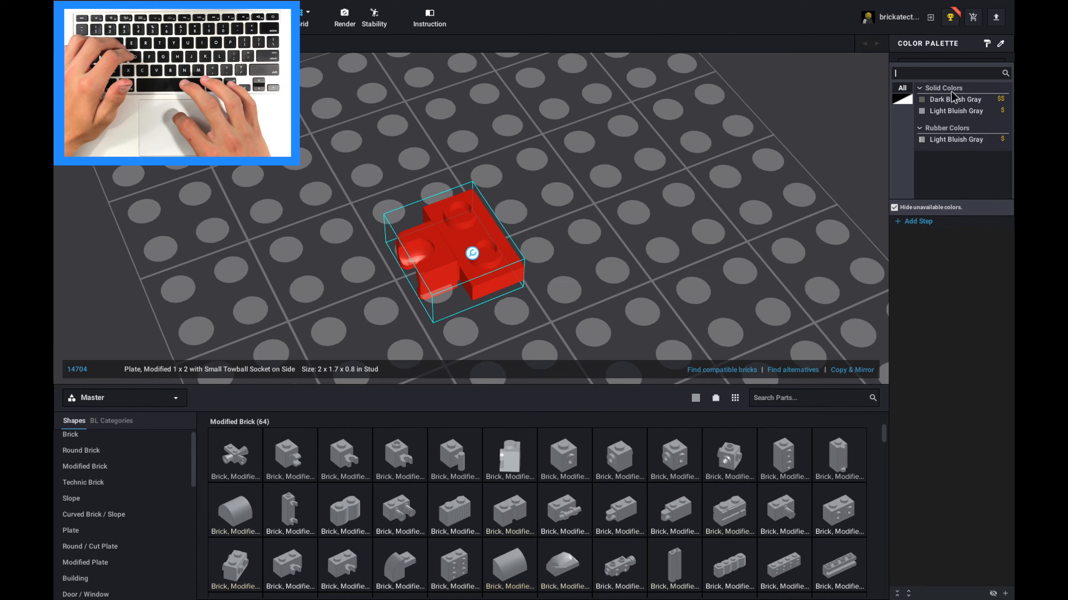
left_click(893, 208)
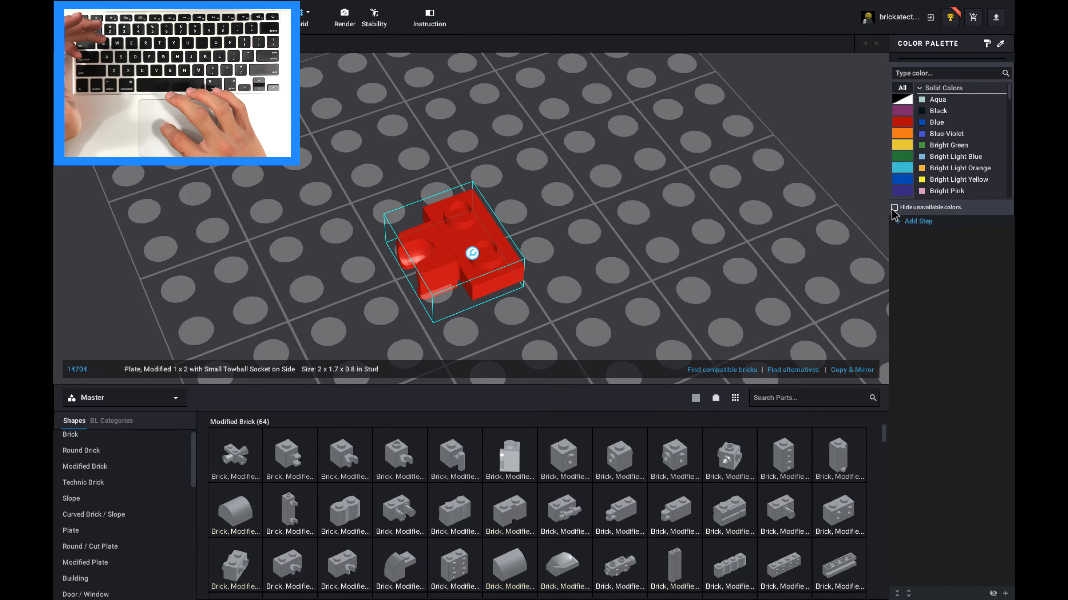
left_click(922, 179)
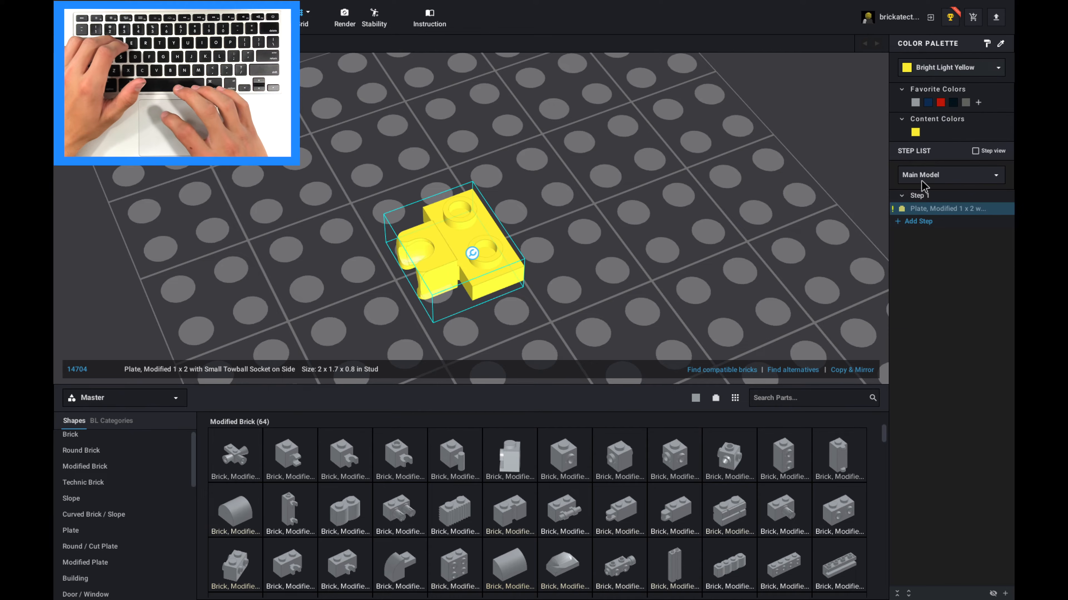
Step: Recolor the plate Maersk Blue from the light blue color family and add that color to the favorite colors
left_click(933, 70)
left_click(900, 168)
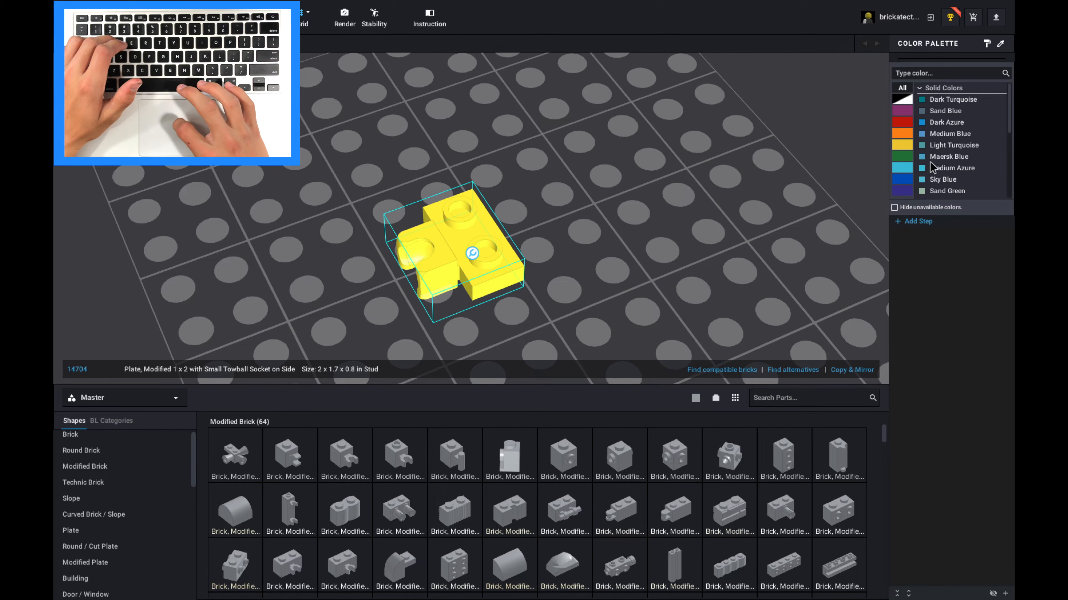
left_click(921, 158)
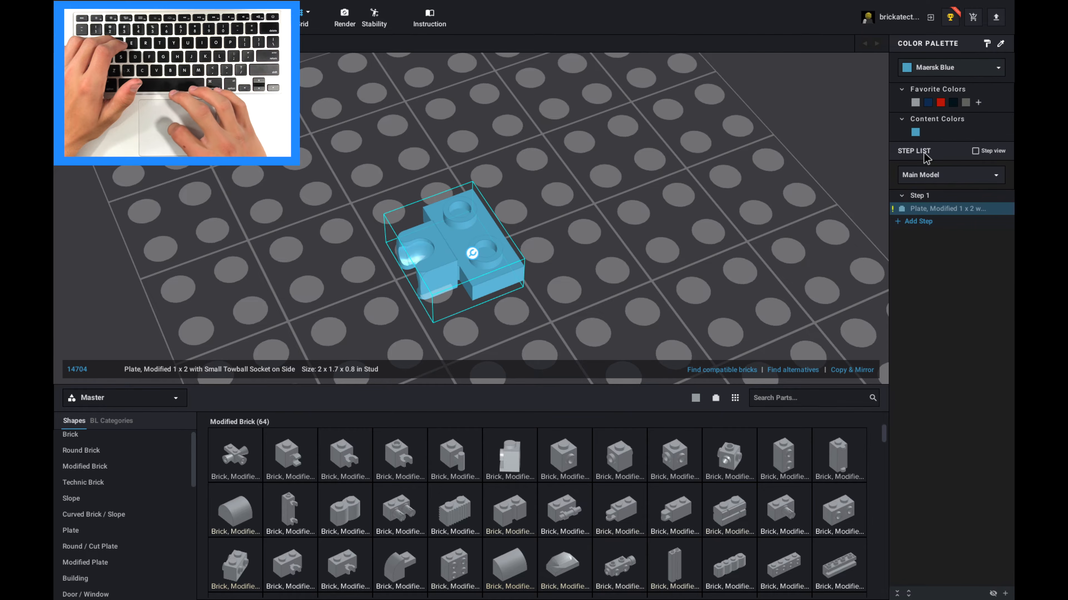
left_click(978, 103)
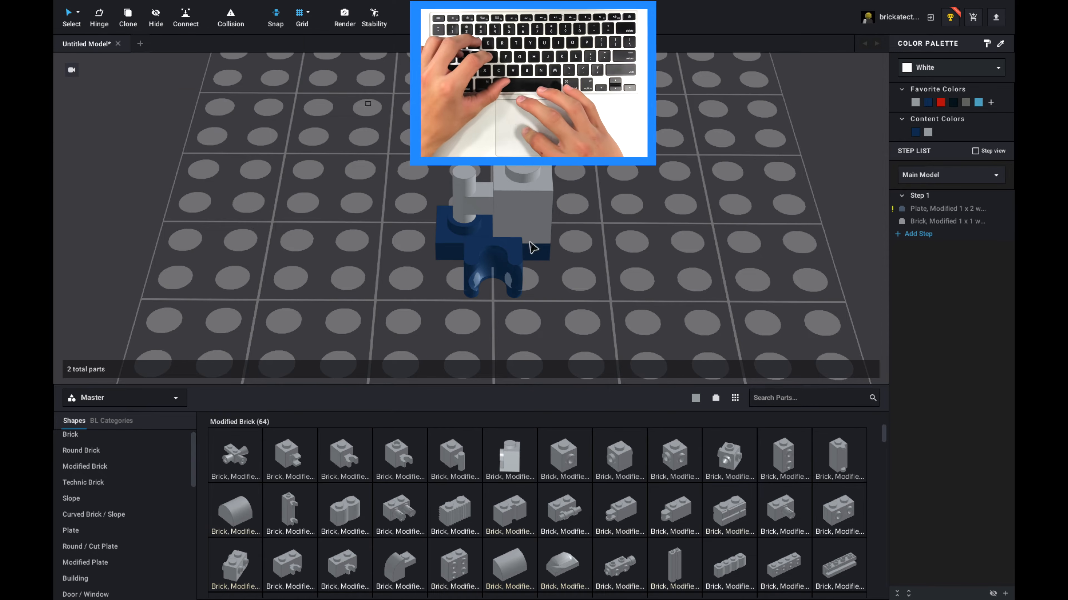
Step: Try Copy & Mirror on the plate and handle brick from the socket-side view, and delete the mirrored copy
key("super+a")
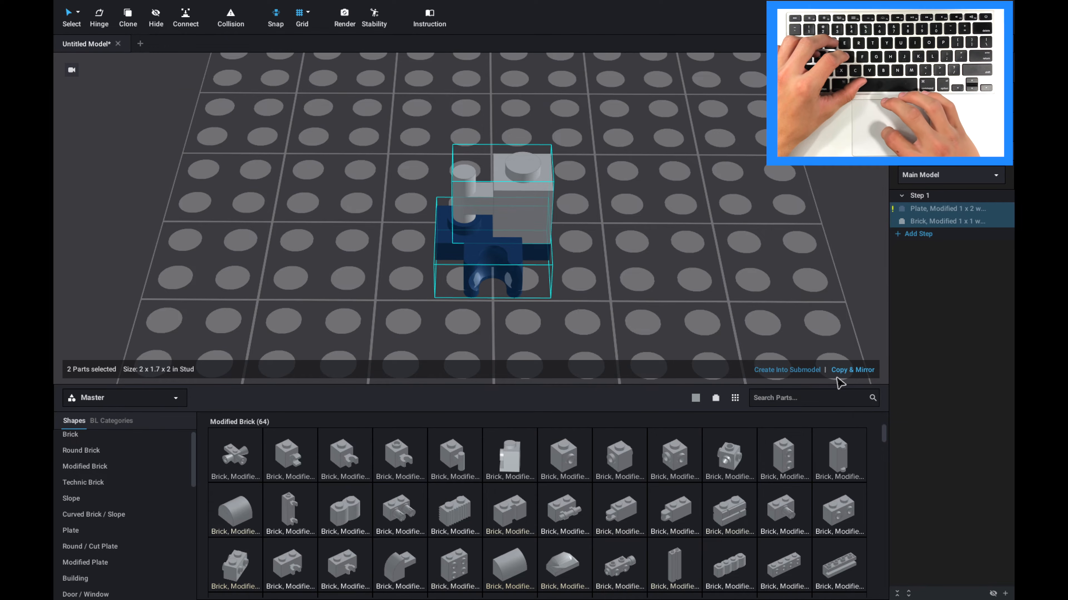
left_click(843, 371)
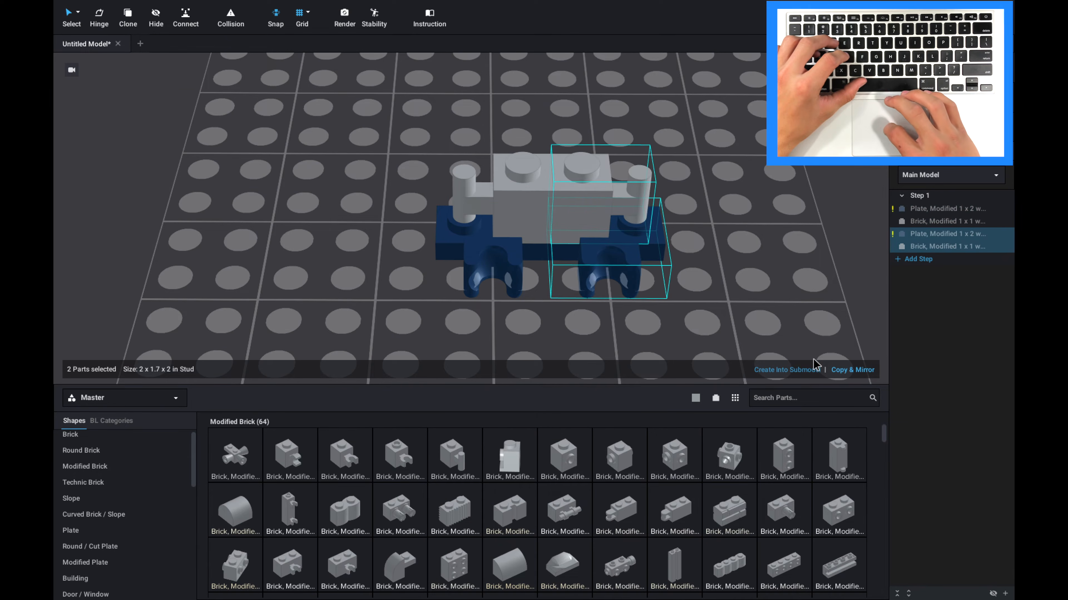
left_click(628, 337)
key("super+z")
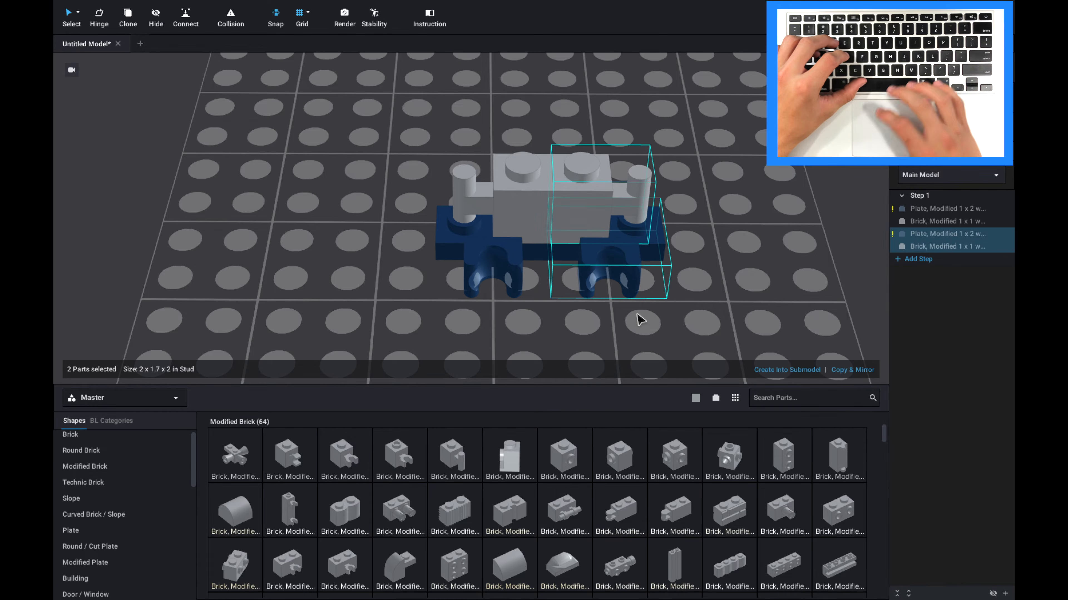
key("Delete")
Step: Copy and mirror the plate and handle brick, viewed from behind, so the two handles face each other
right_click_drag(675, 321, 741, 324)
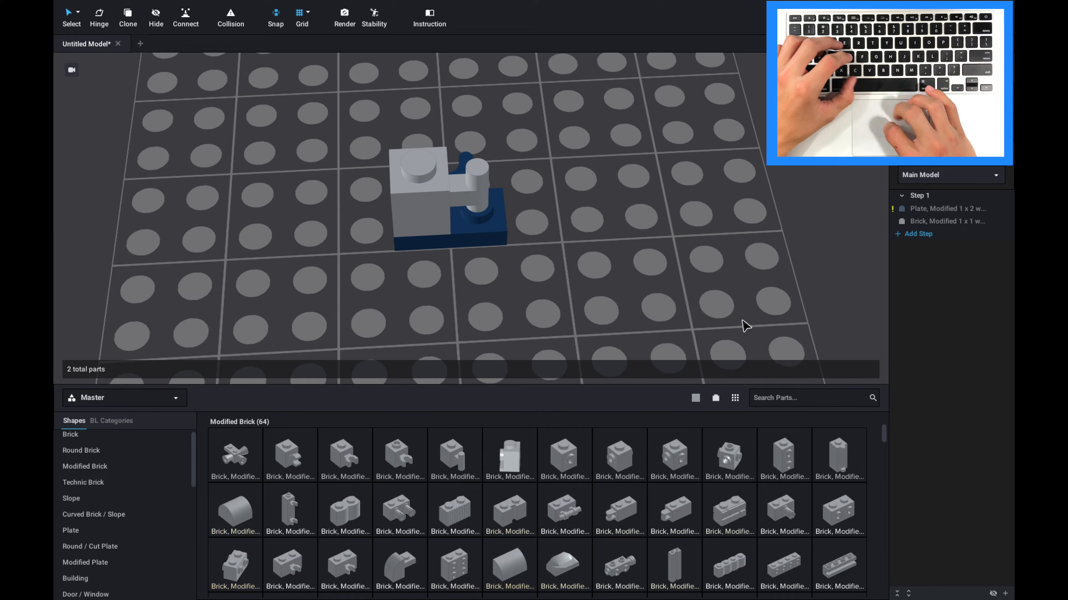
left_click_drag(364, 139, 524, 277)
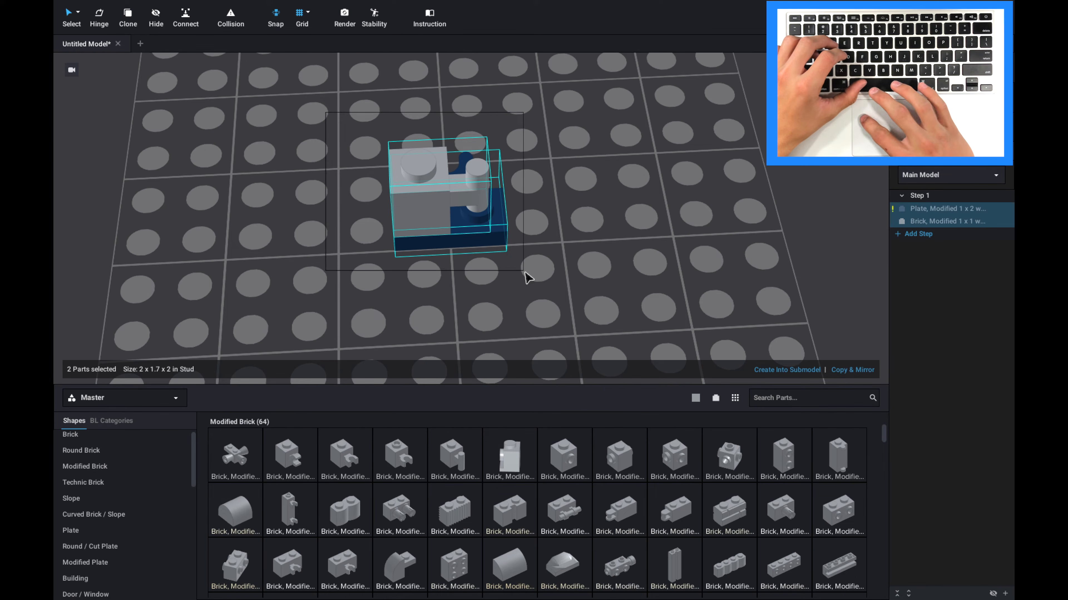
left_click(862, 370)
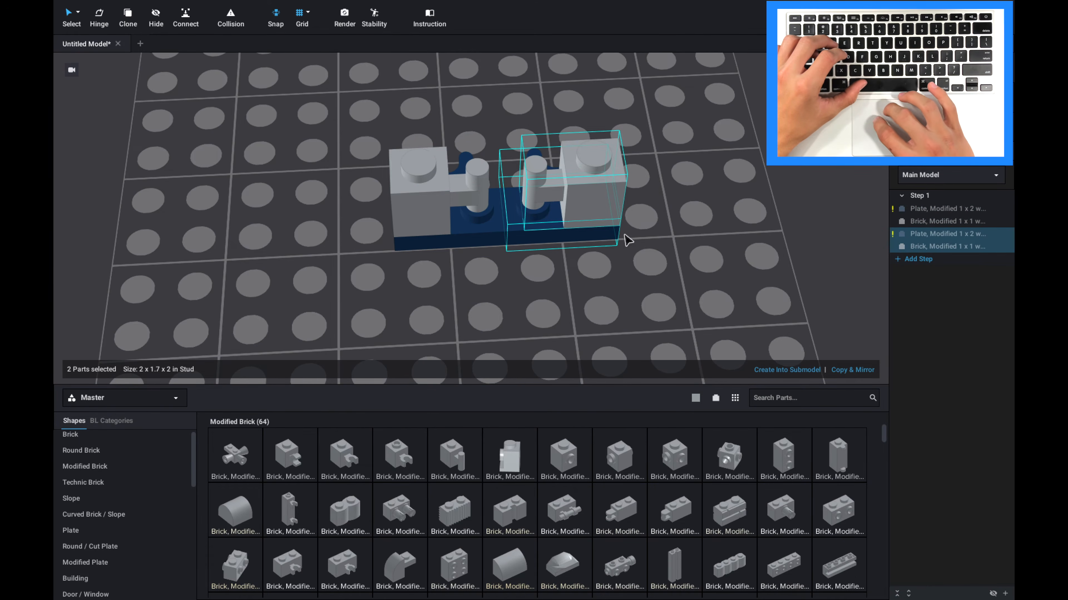
Step: Copy and mirror all four parts across the socket side so the towball sockets face each other, and clear the selection
right_click_drag(604, 236, 572, 234)
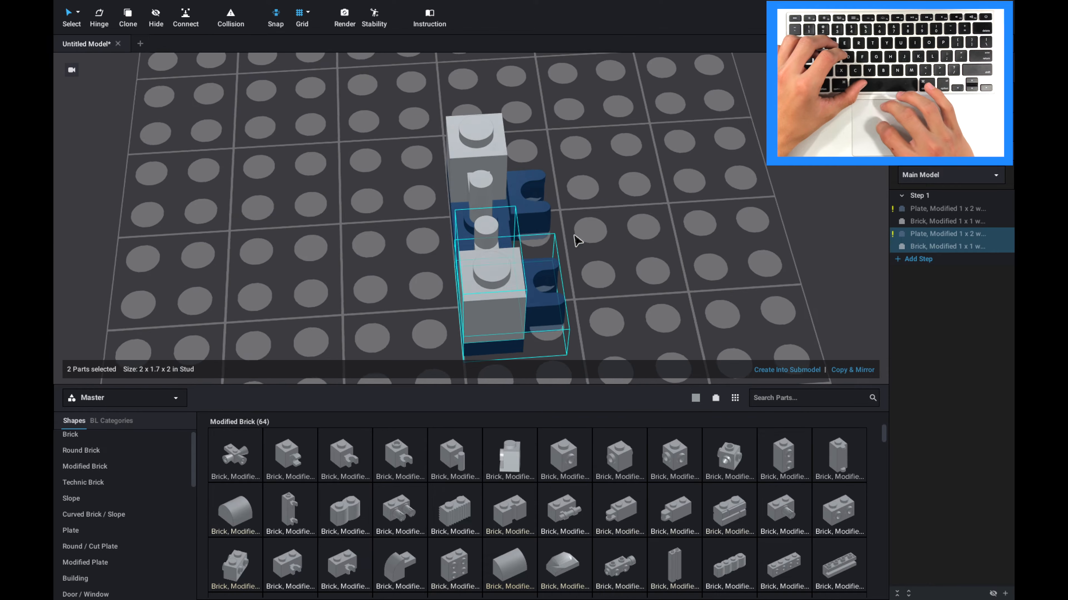
left_click_drag(367, 88, 580, 332)
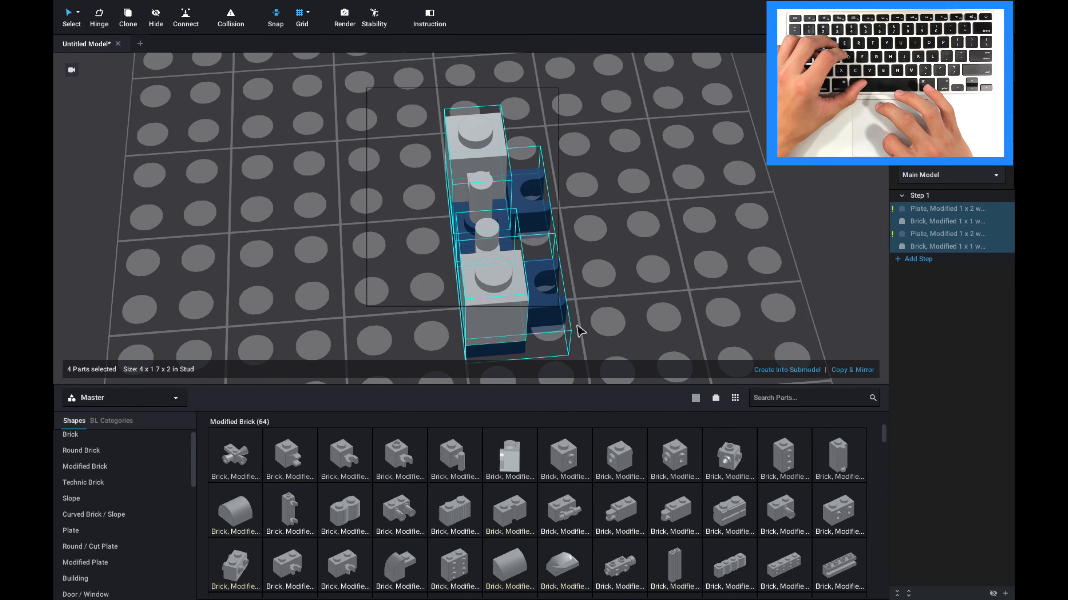
left_click(864, 371)
left_click(769, 265)
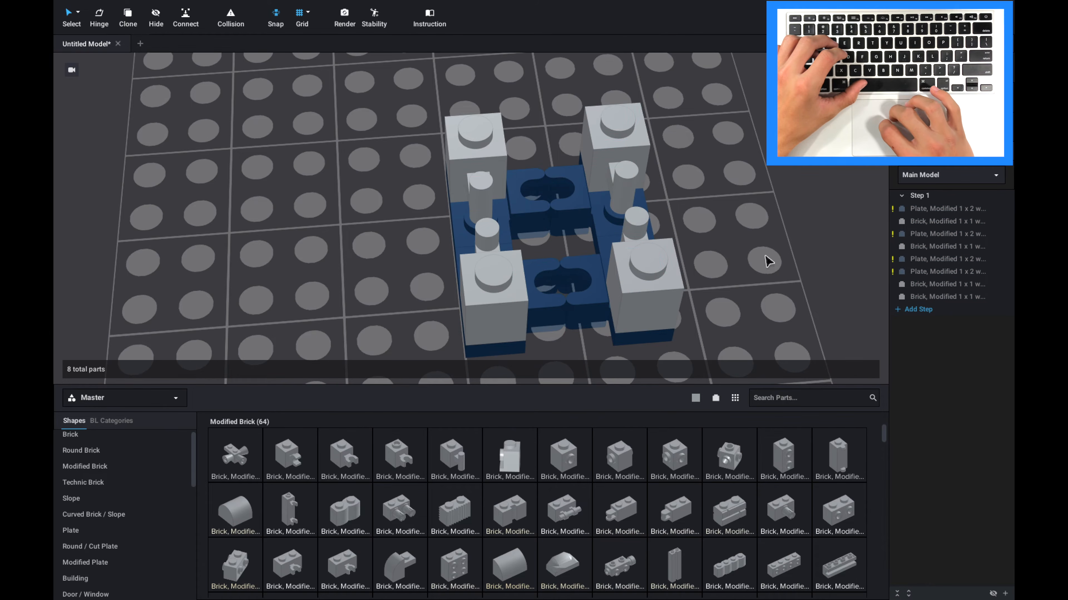
Step: Hide the two handle bricks and two blue plates of one mirrored half one by one, and unhide all parts
right_click_drag(762, 255, 758, 252)
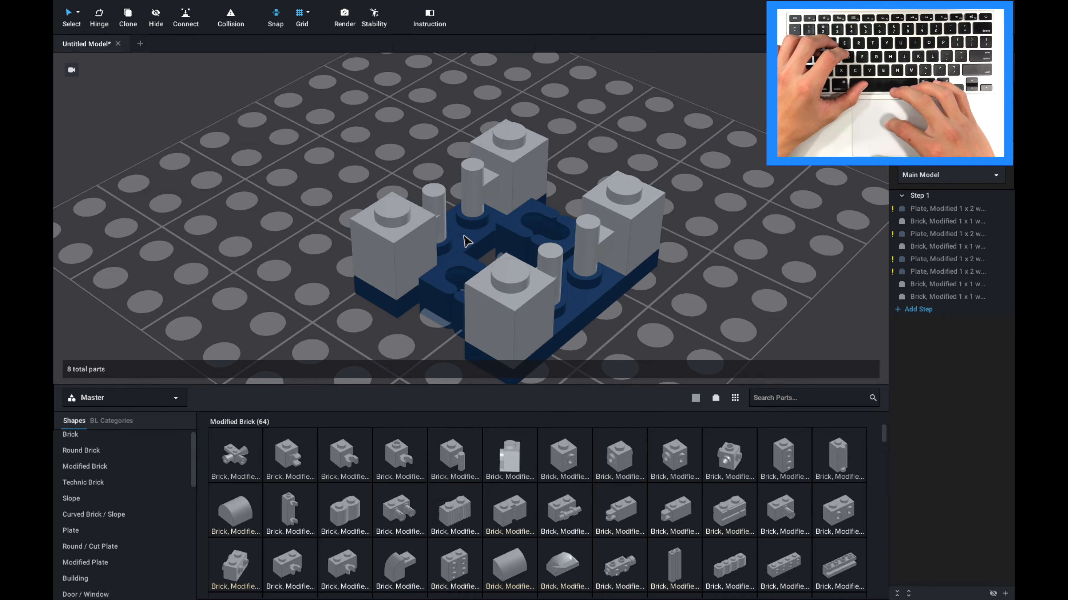
left_click(393, 237)
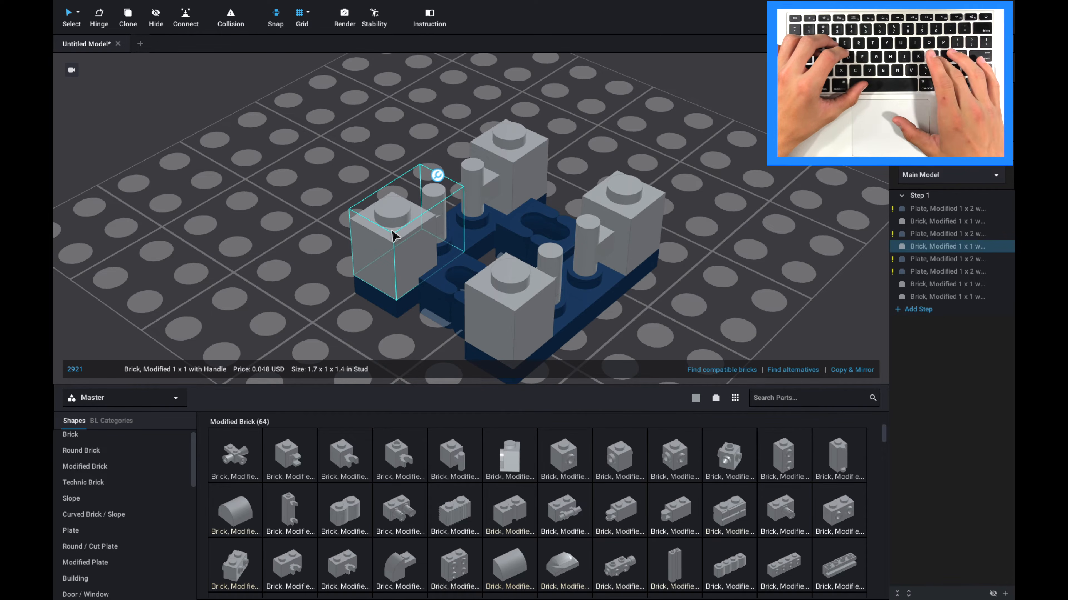
left_click(393, 236)
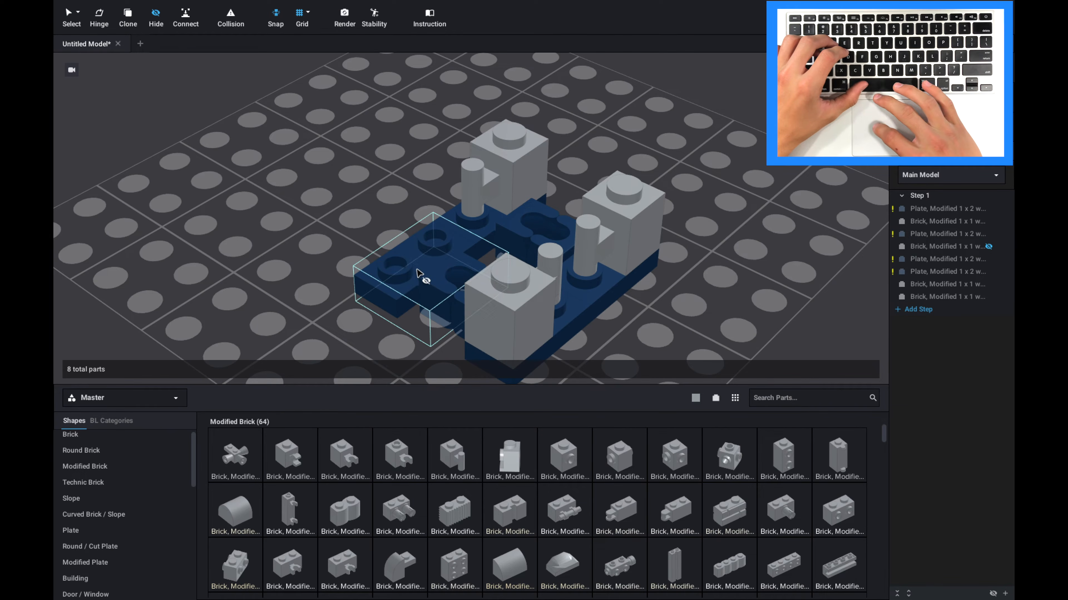
left_click(423, 279)
left_click(475, 200)
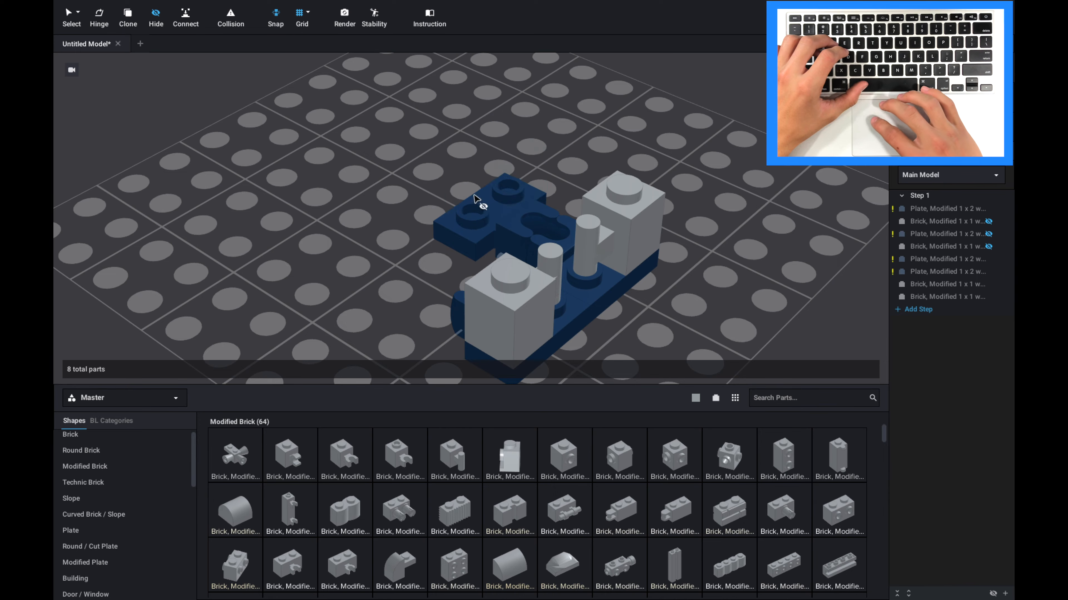
left_click(467, 219)
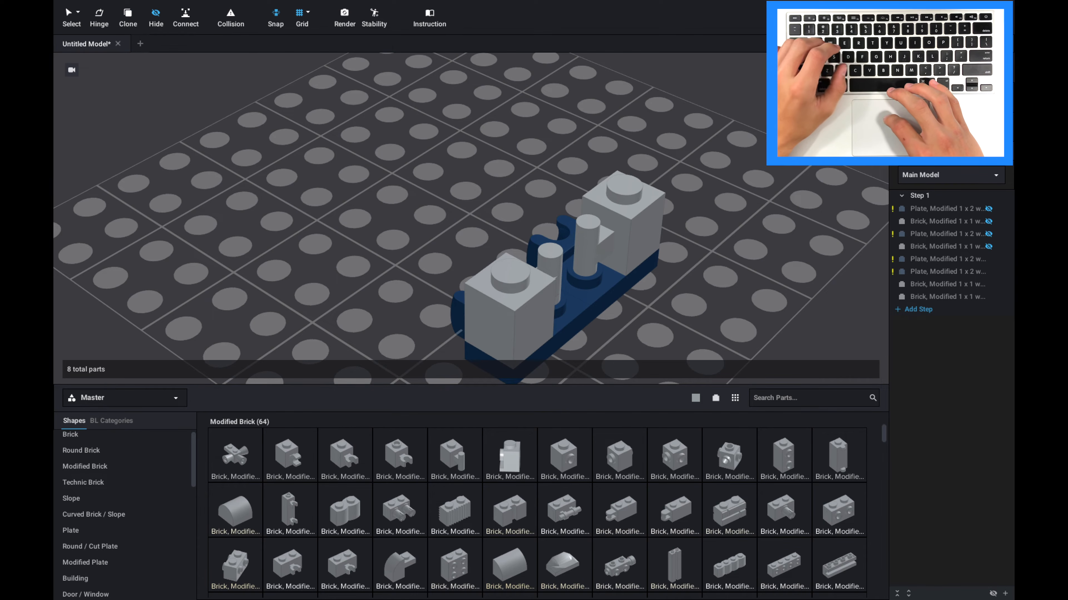
key("shift+l")
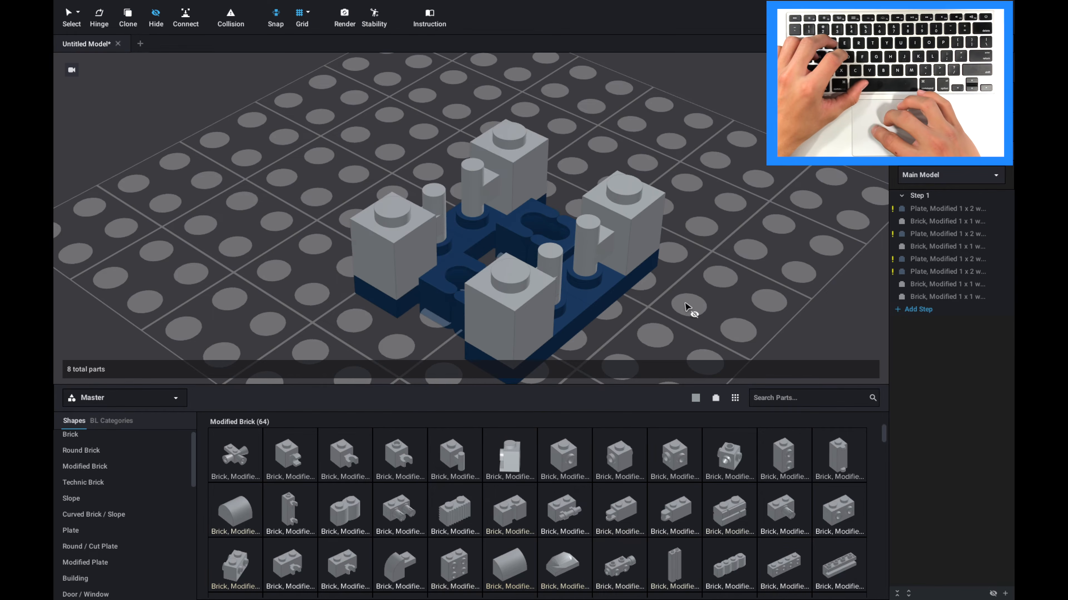
Step: Move the front handle brick of the copied half off its blue plate onto the empty grid beside the model
right_click_drag(685, 304, 693, 305)
key("v")
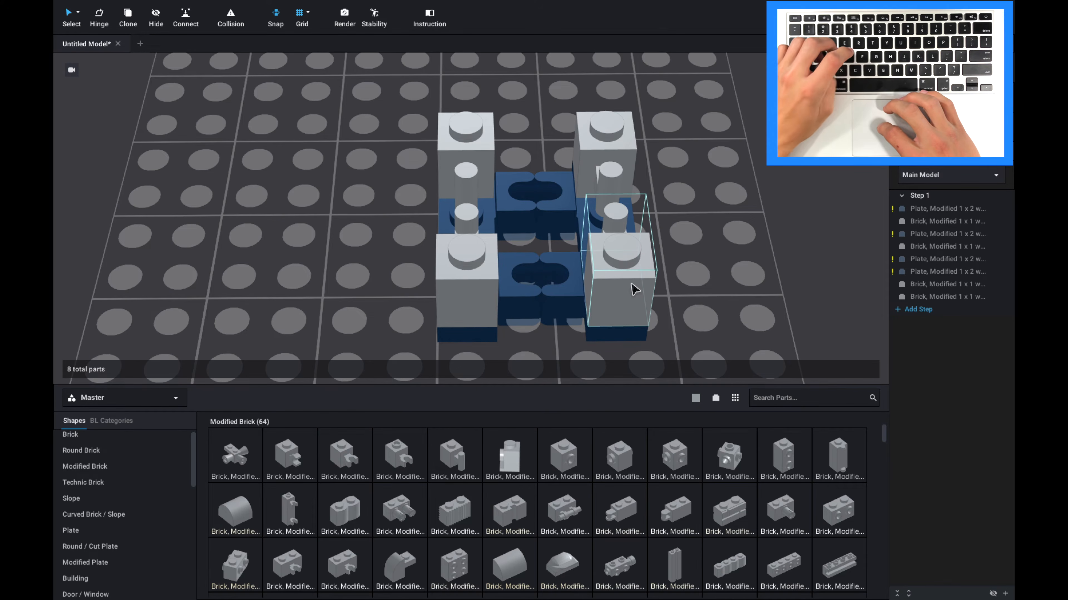
left_click_drag(619, 265, 707, 281)
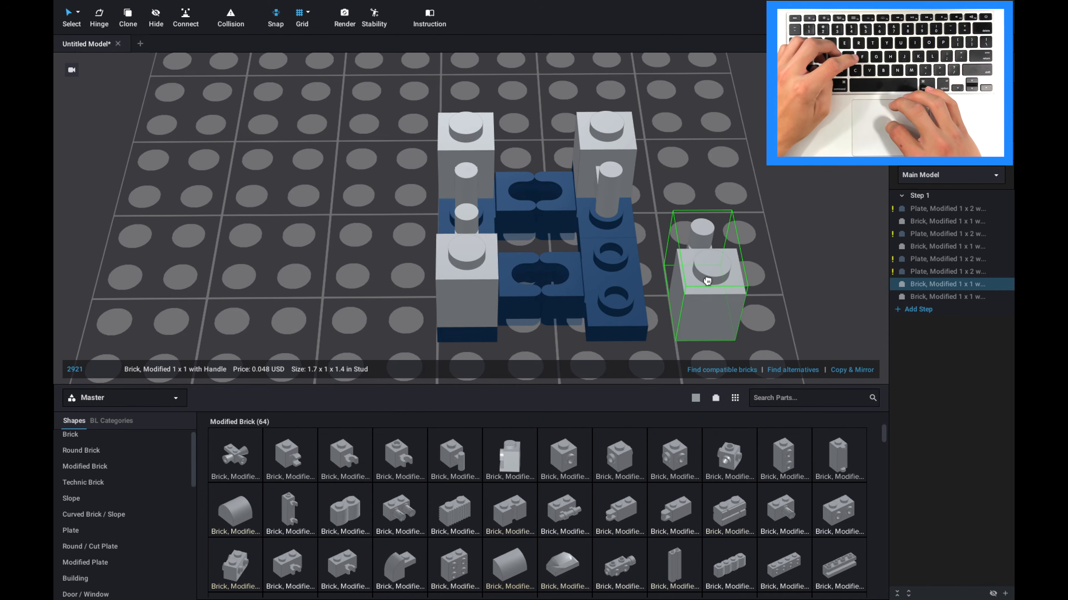
Step: Return the detached handle brick to its blue plate and select all blue plates by color
left_click_drag(654, 304, 631, 297)
left_click(79, 15)
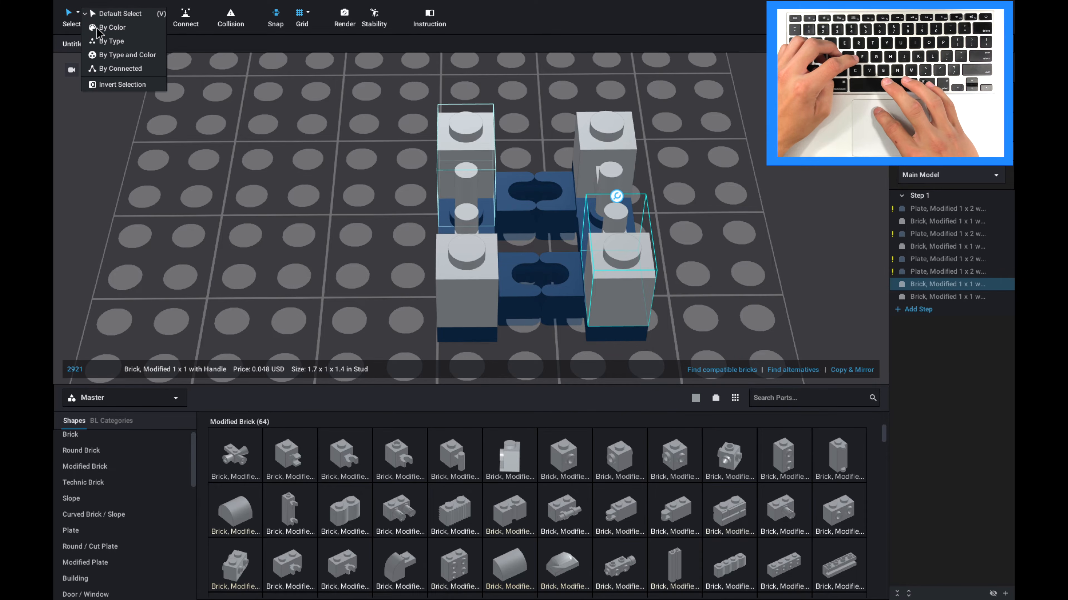
left_click(108, 28)
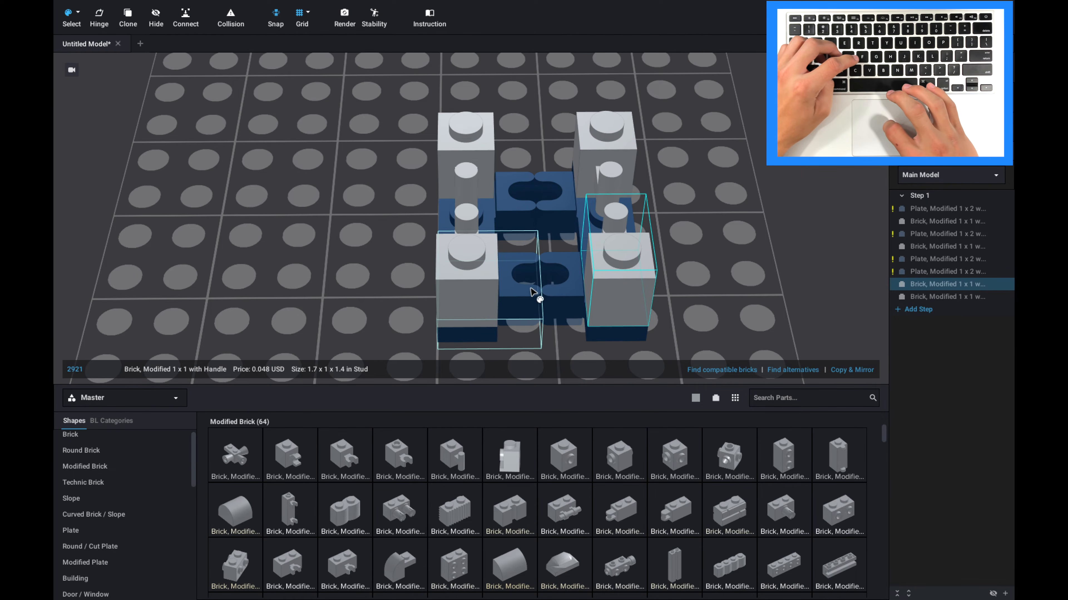
left_click(517, 298)
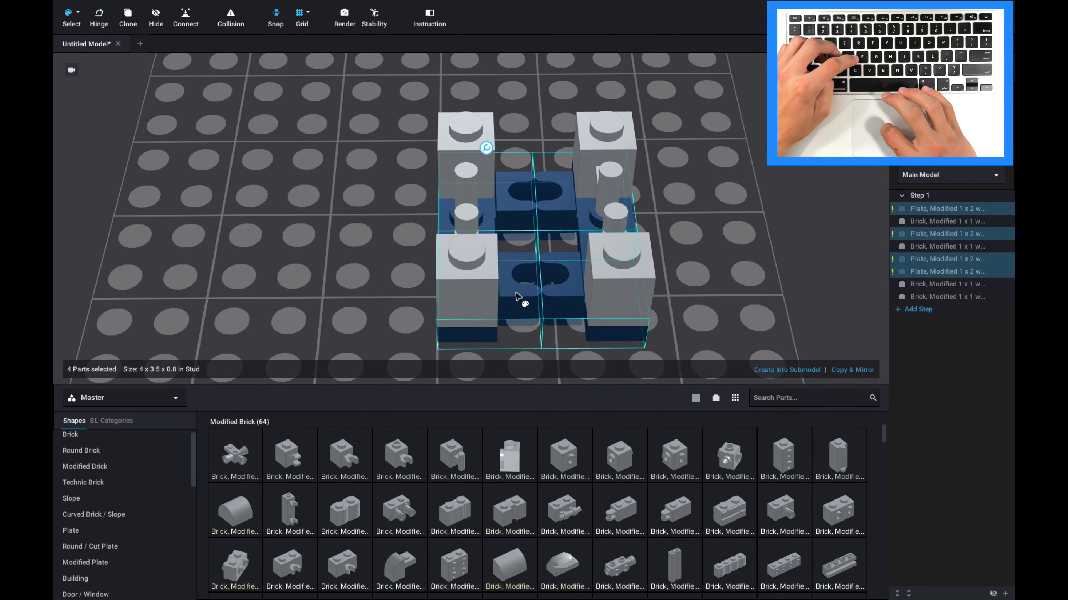
Step: Select all handle bricks by type, restore the default selection mode and clear the selection
left_click(78, 18)
left_click(110, 42)
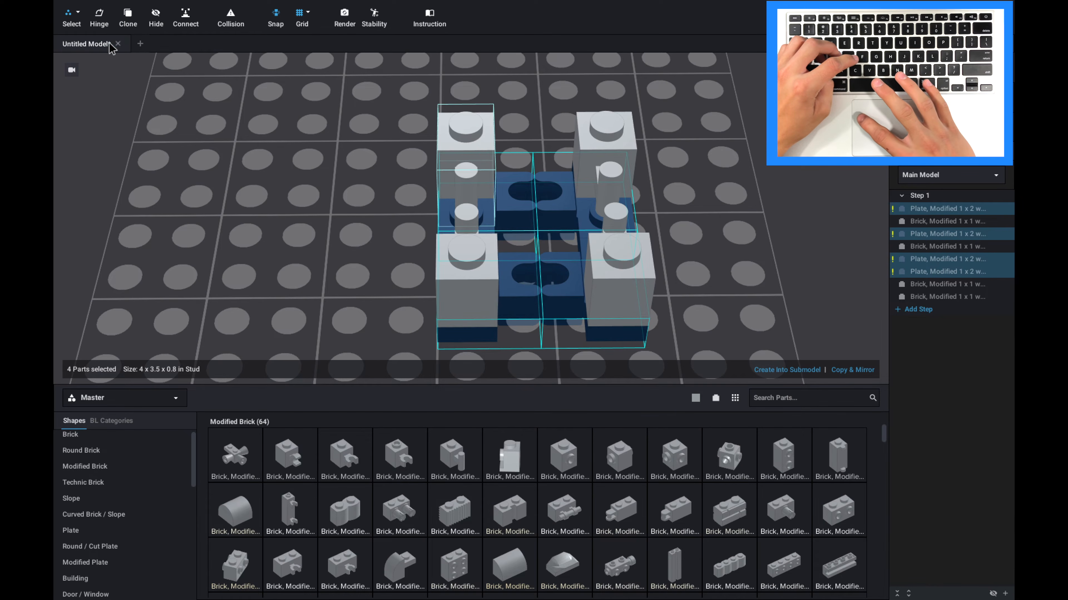
left_click(470, 135)
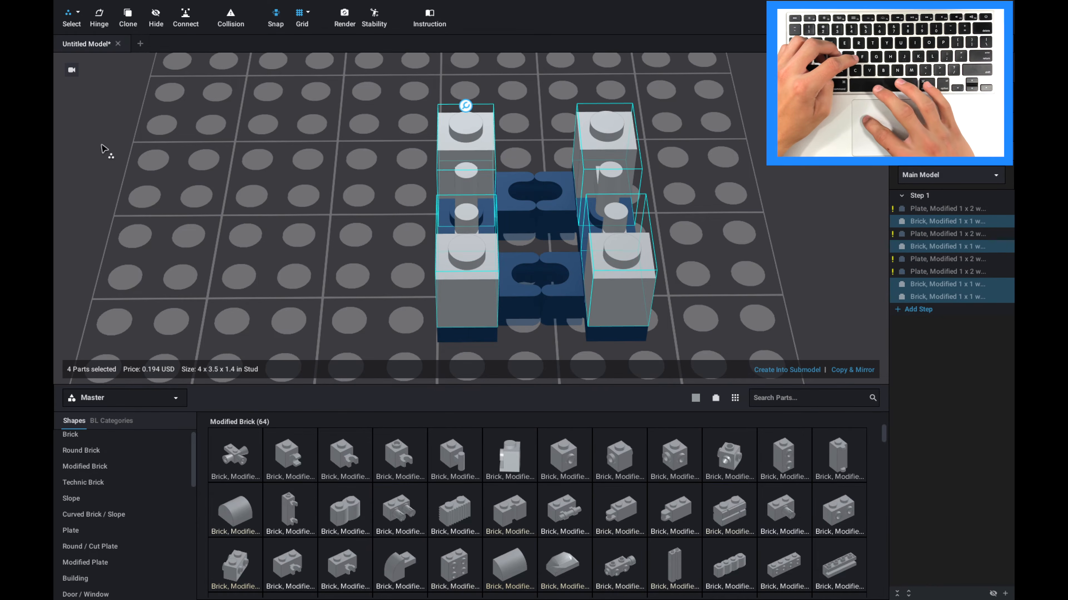
left_click(78, 13)
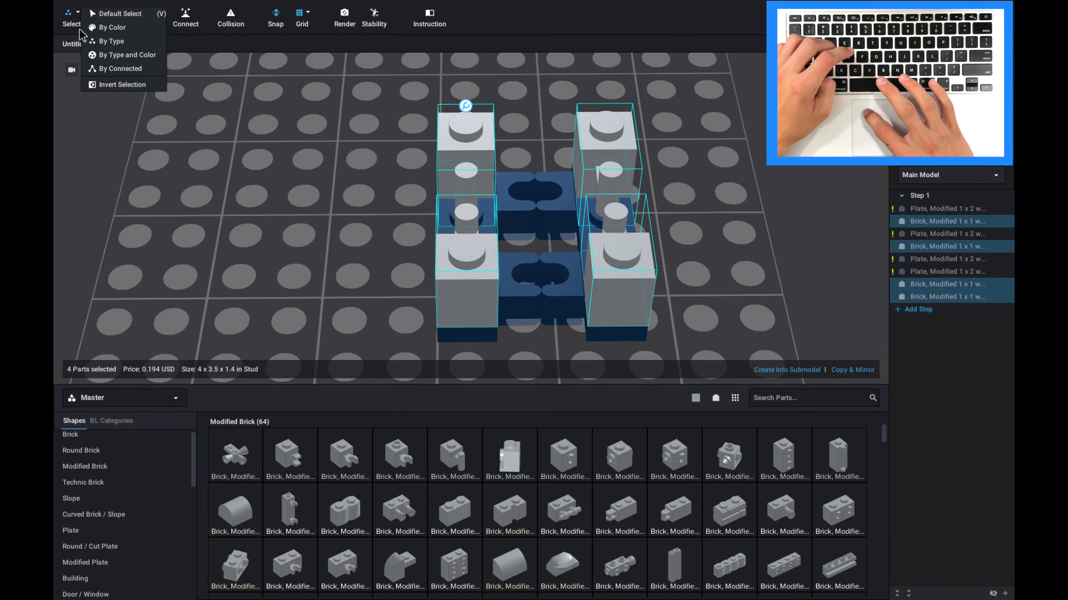
left_click(98, 19)
left_click(336, 251)
Step: Try the Hinge tool on a front handle brick and move the brick off its blue plate onto the empty grid
right_click_drag(352, 251, 383, 239)
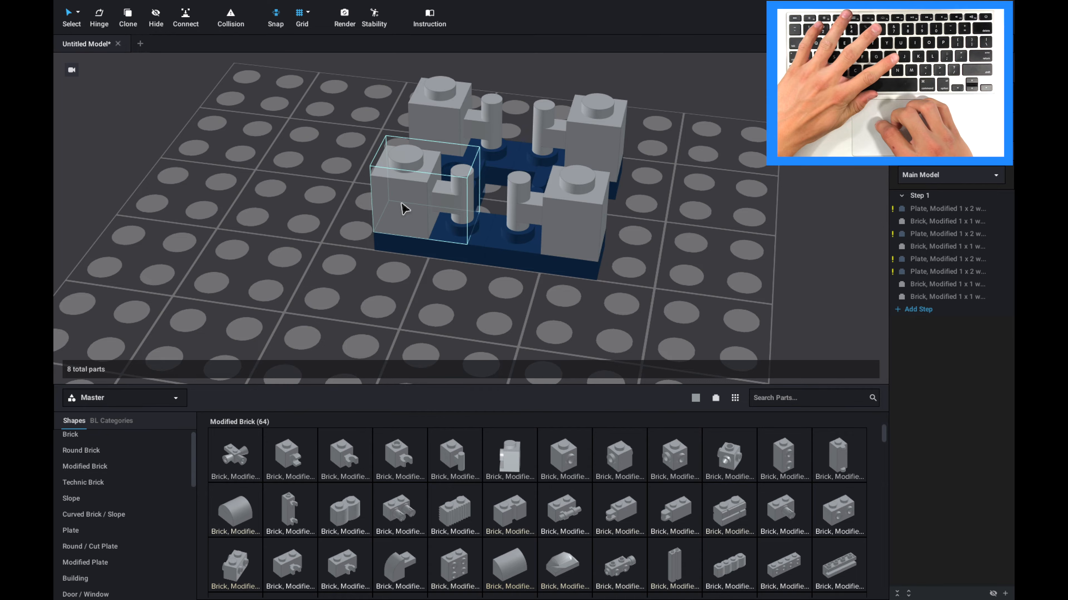
key("h")
left_click(416, 207)
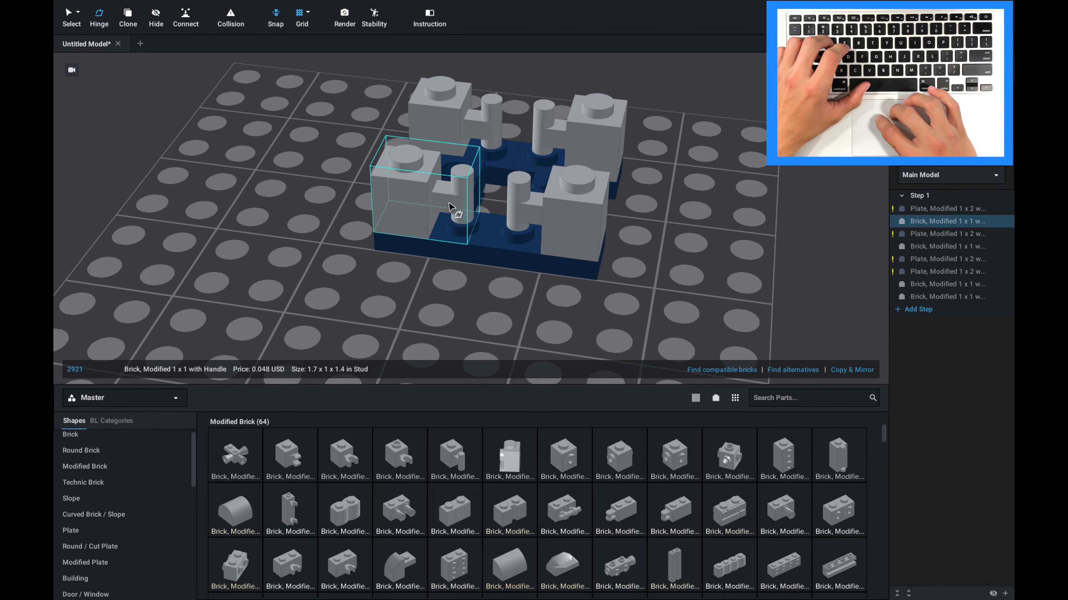
right_click_drag(450, 207, 449, 212)
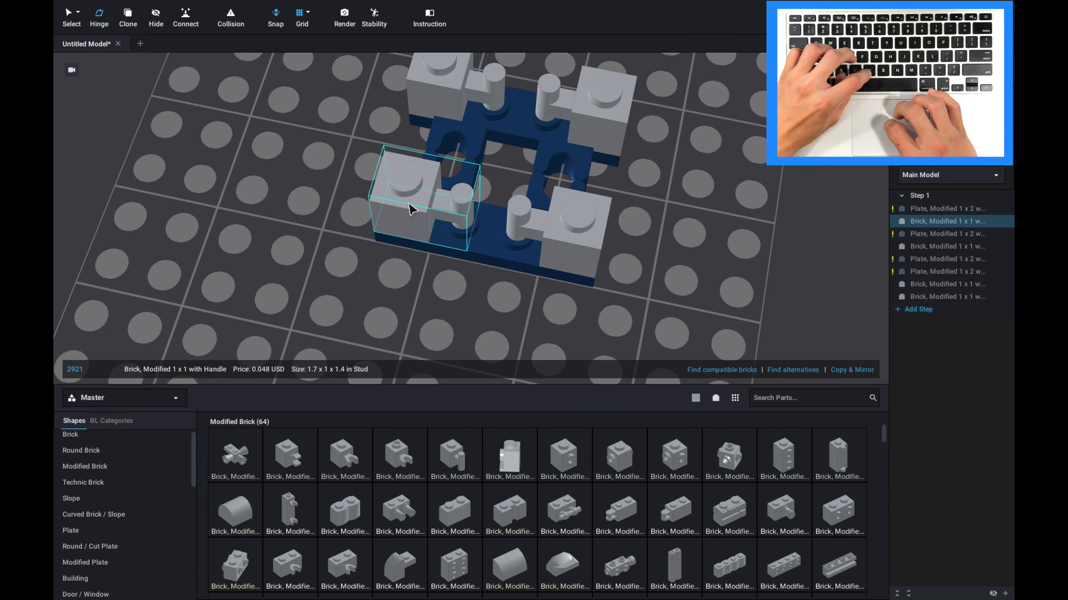
left_click_drag(315, 225, 296, 226)
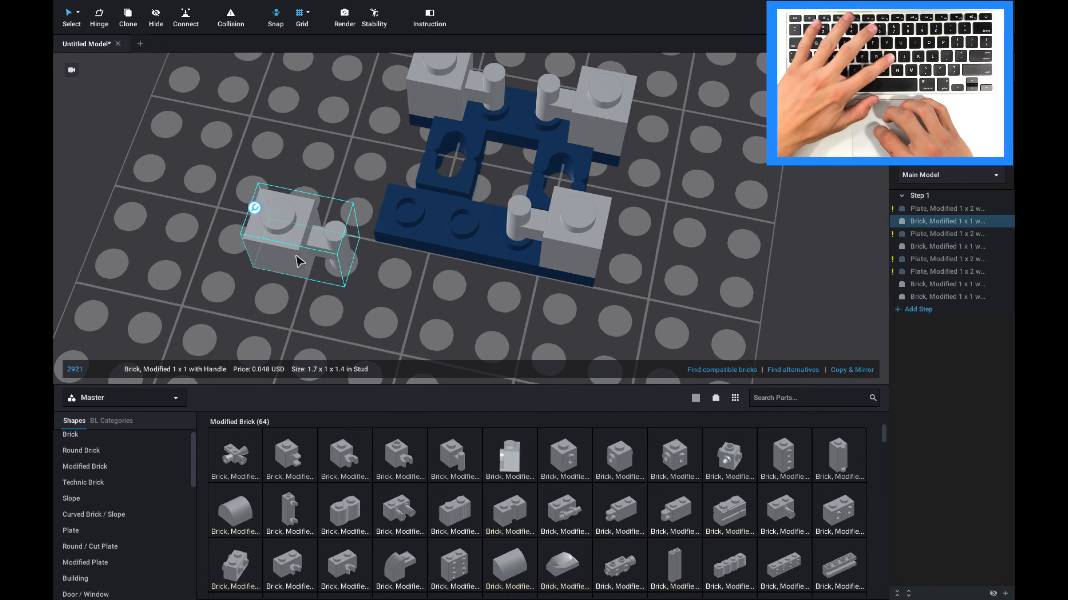
Step: Rotate the detached handle brick a quarter turn on the grid with Hinge, tilt it about a horizontal axis, and clear the selection
key("h")
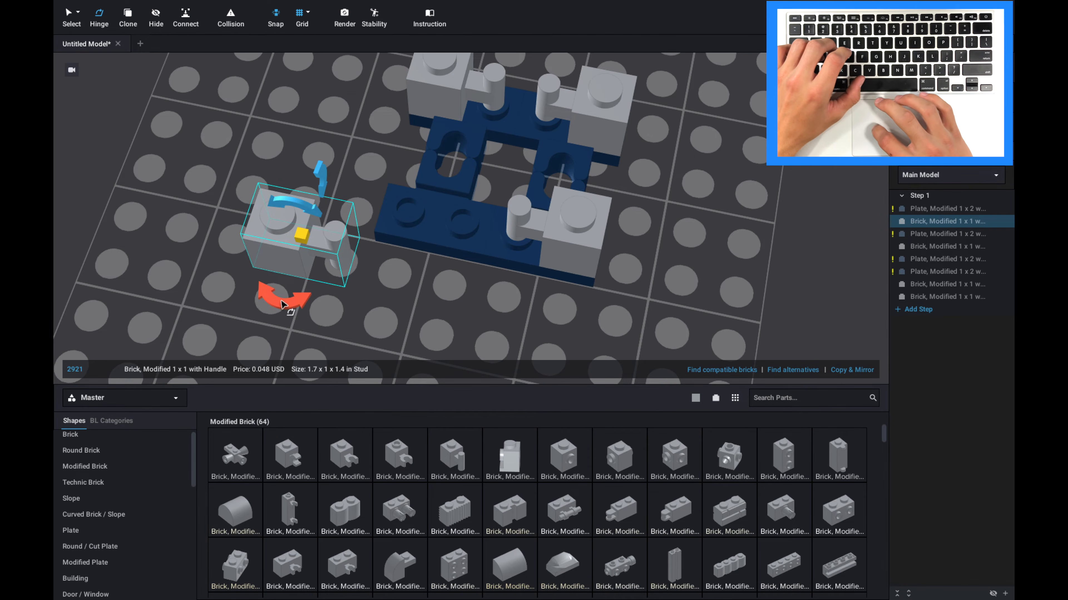
left_click_drag(281, 304, 212, 272)
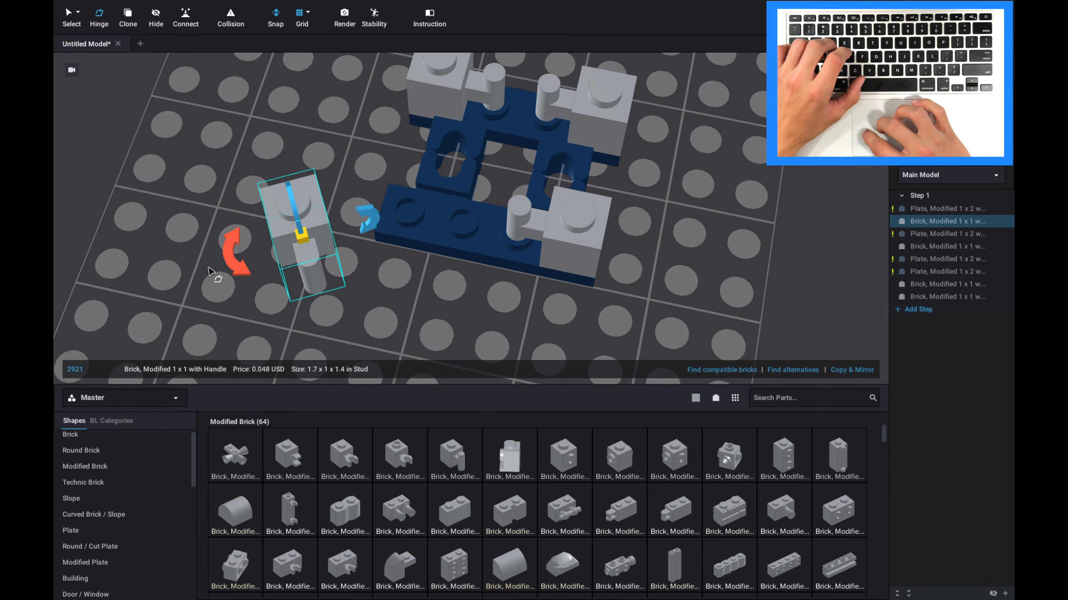
right_click_drag(208, 269, 276, 218)
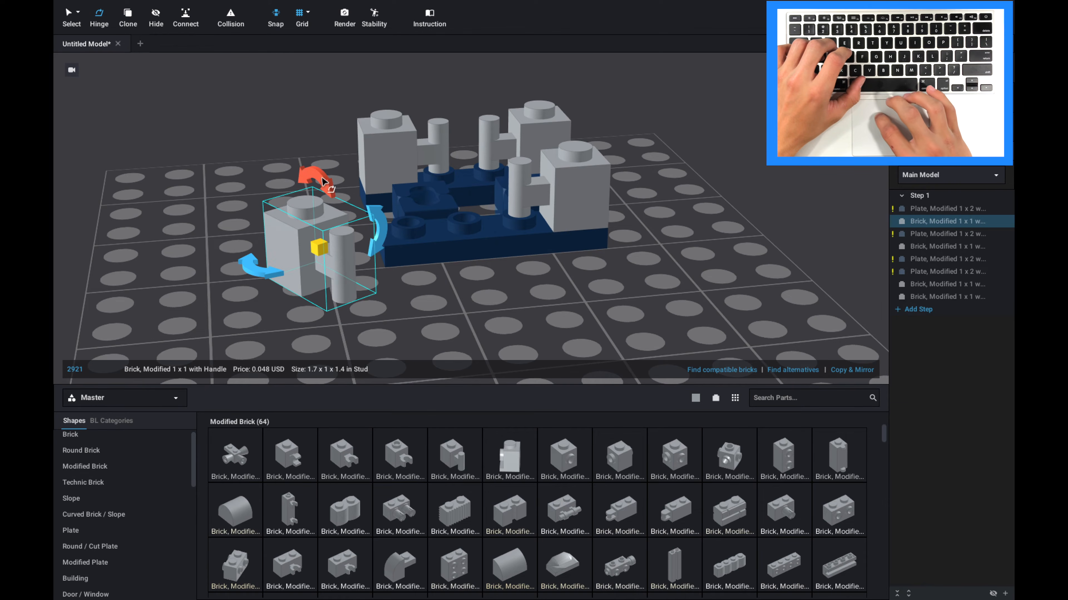
left_click_drag(323, 181, 370, 301)
left_click(496, 298)
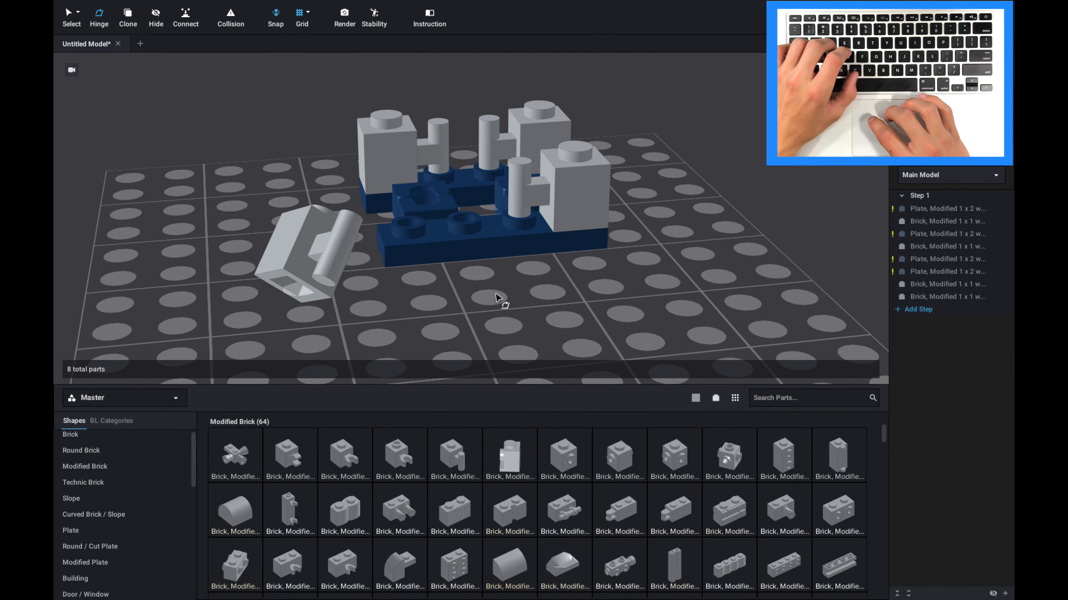
Step: Duplicate the handle brick remaining on the front blue plate onto the empty grid beside the model
right_click_drag(496, 297, 486, 309)
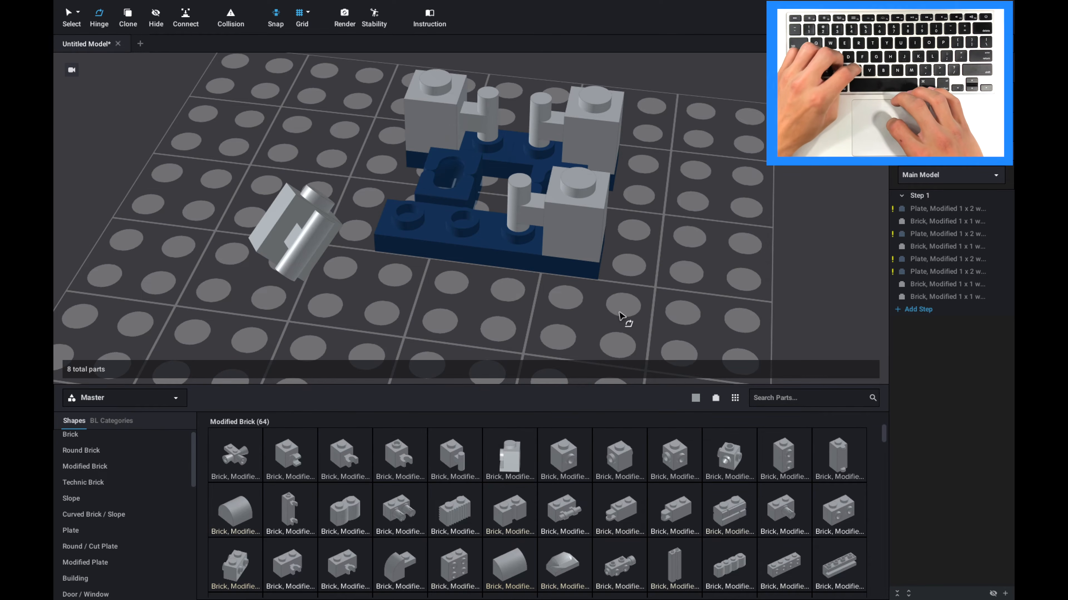
left_click_drag(594, 219, 696, 249, "alt")
left_click(697, 250)
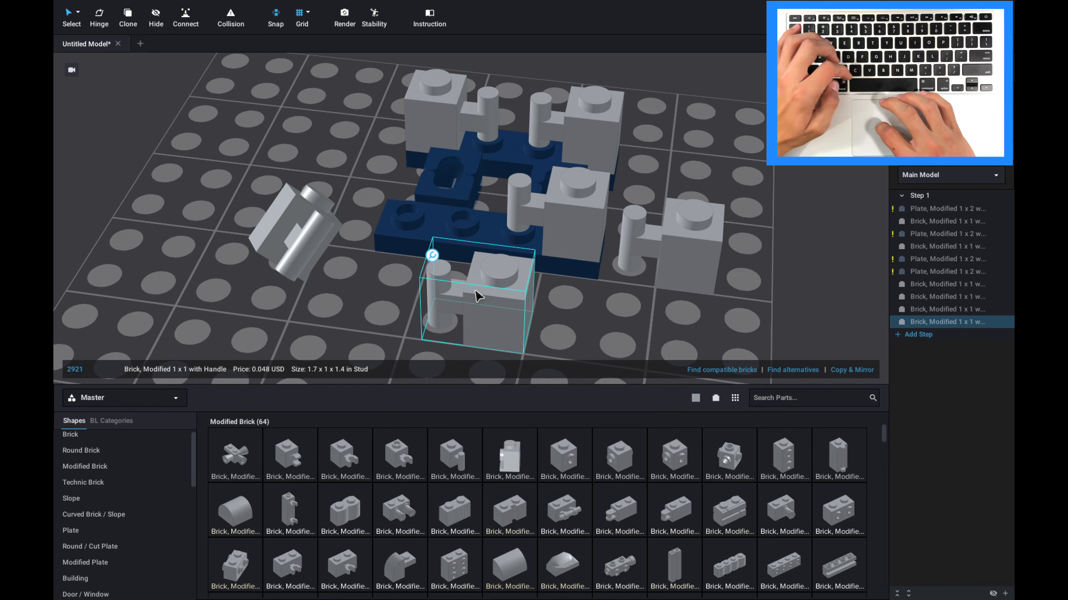
Step: Paste six more copies of the handle brick onto empty grid spots around the model and clear the selection
key("super+v")
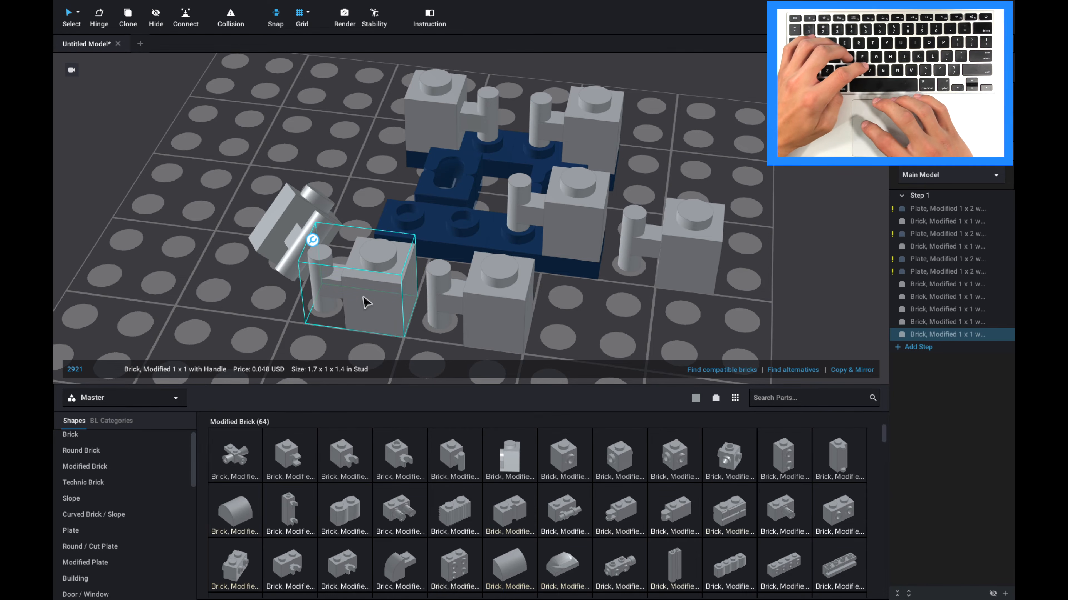
key("super+v")
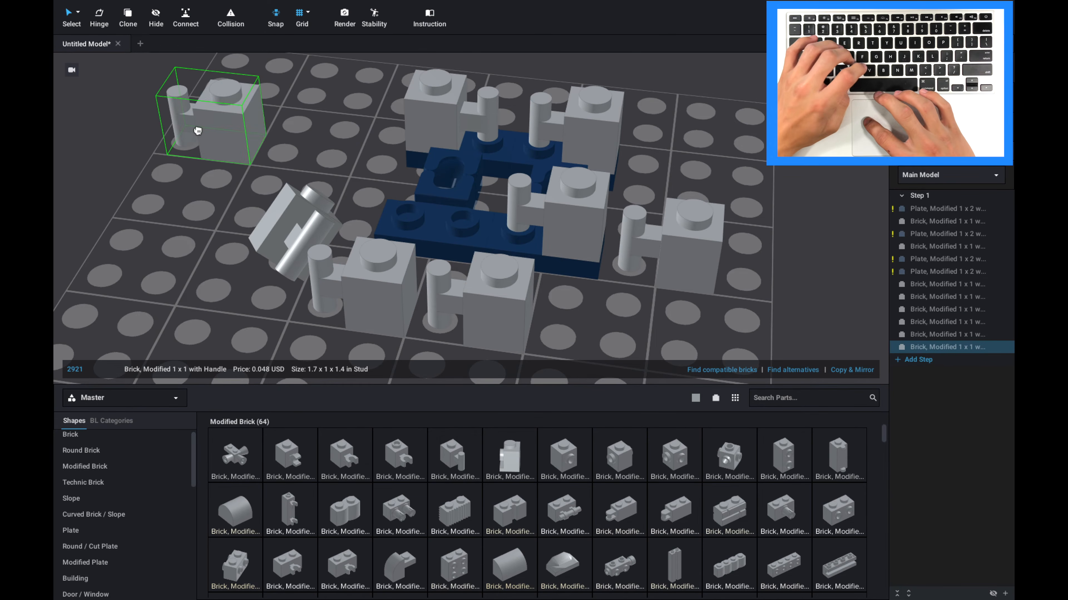
key("super+v")
left_click(156, 231)
key("super+v")
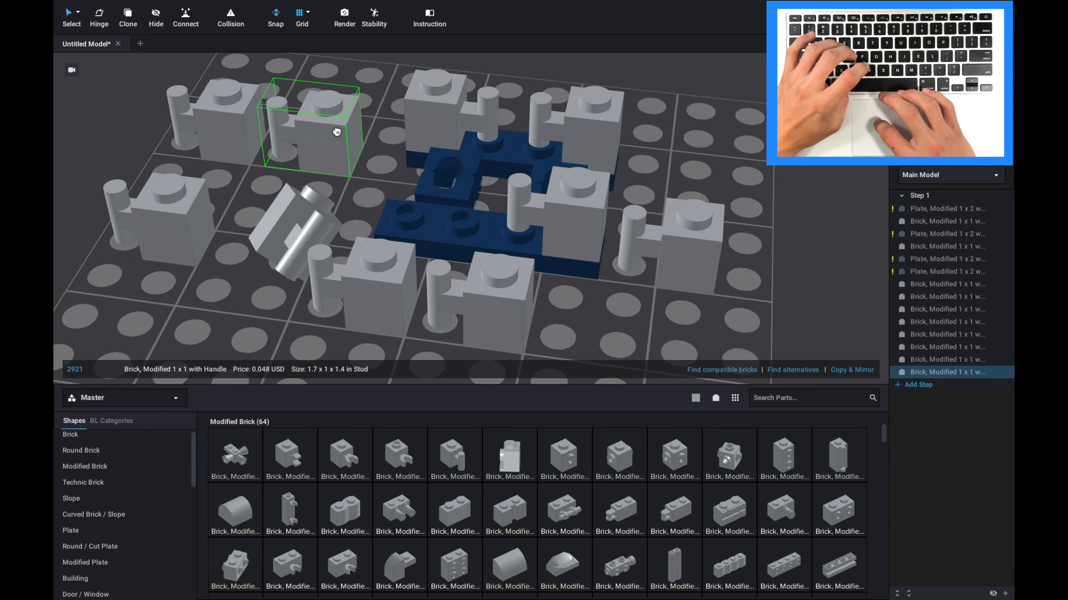
key("super+v")
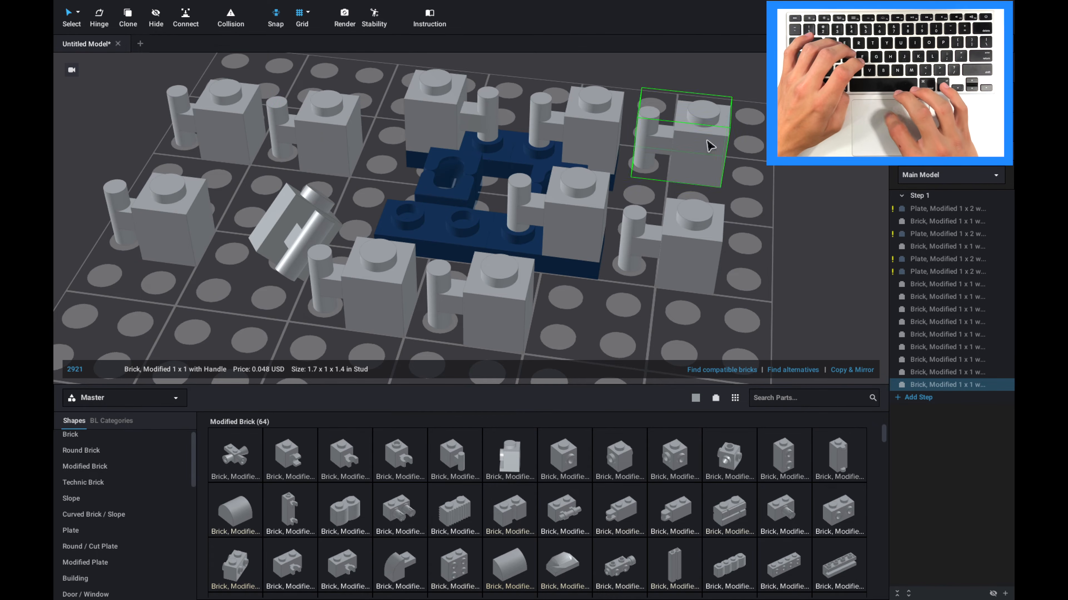
left_click(713, 147)
left_click(483, 296)
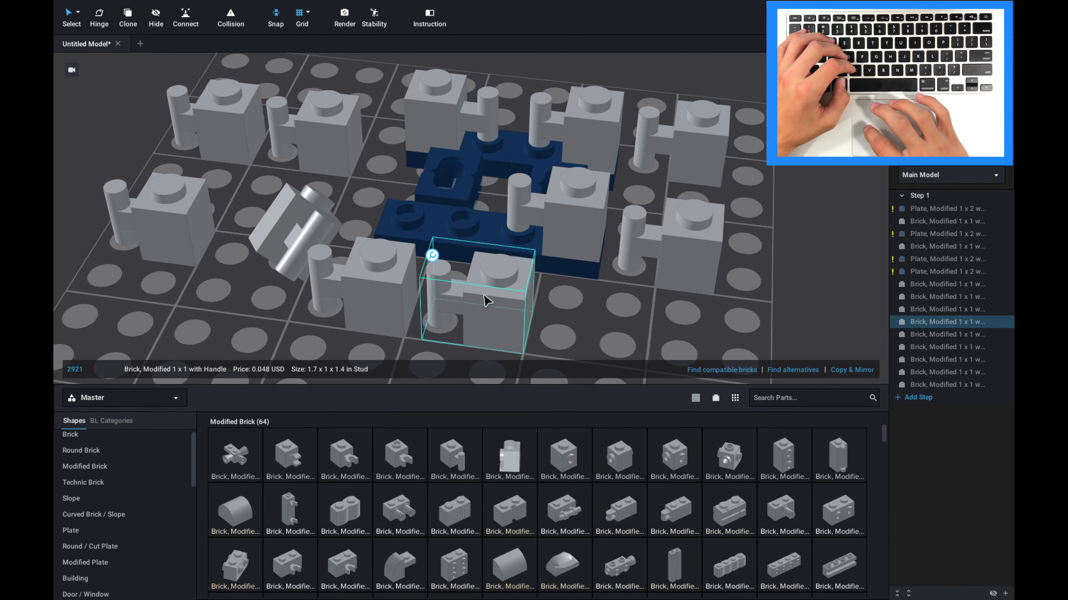
key("super+v")
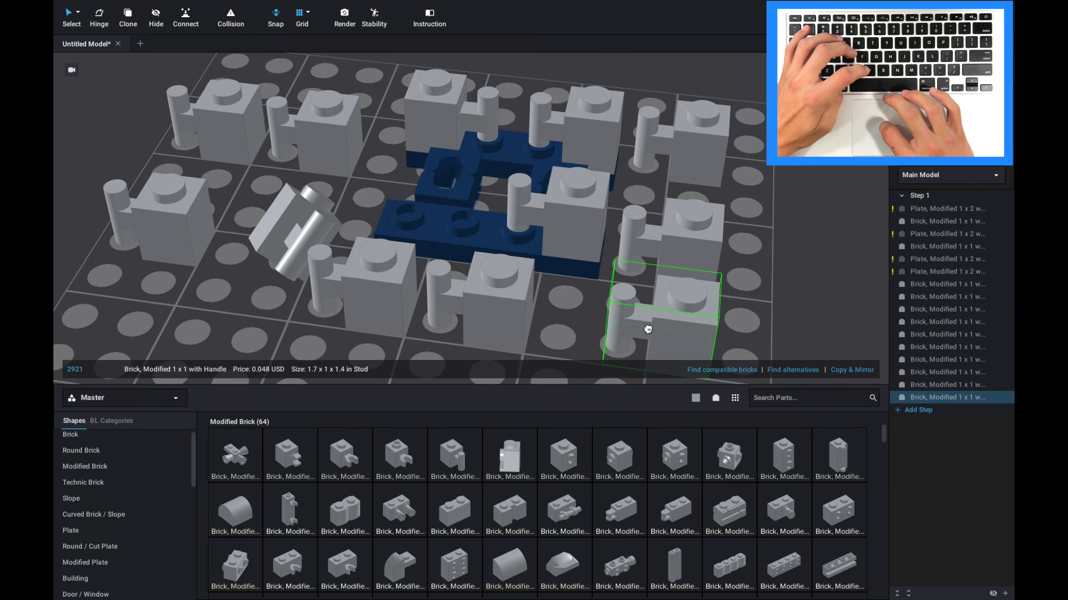
left_click(793, 290)
Step: Turn on collision detection and move the tilted handle brick close in front of the nearest upright handle brick
right_click_drag(793, 289, 780, 276)
scroll(780, 276, "down", 3)
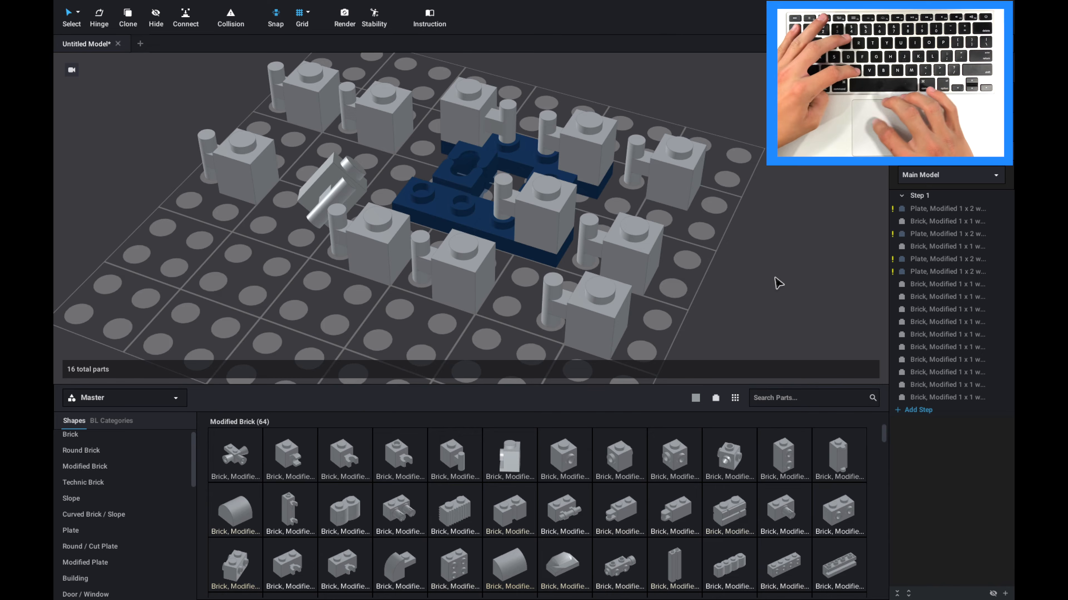
right_click_drag(687, 303, 372, 189)
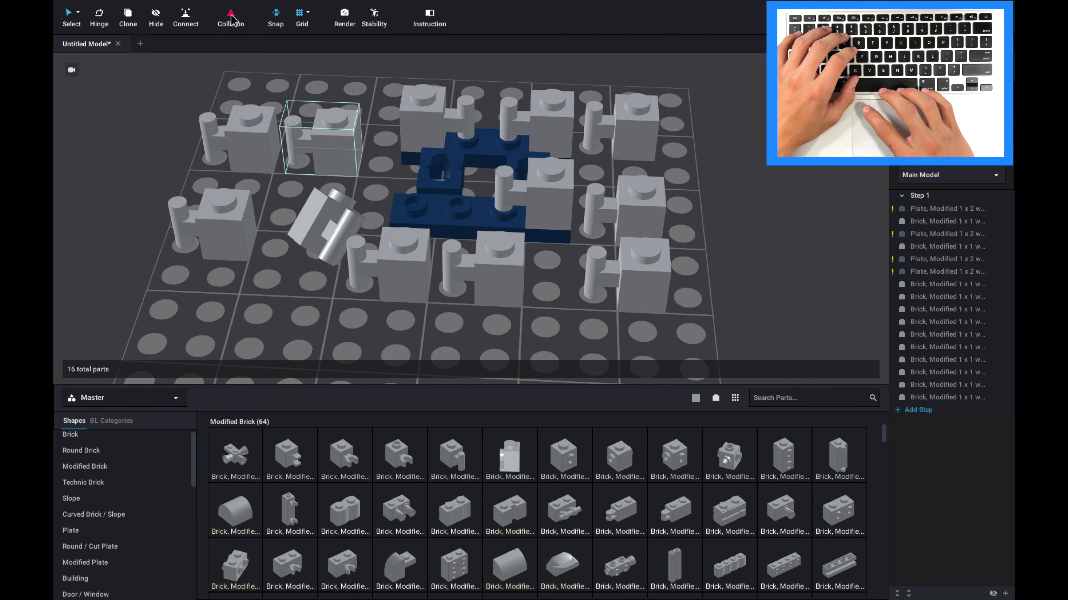
left_click_drag(320, 225, 364, 254)
left_click_drag(344, 373, 352, 330)
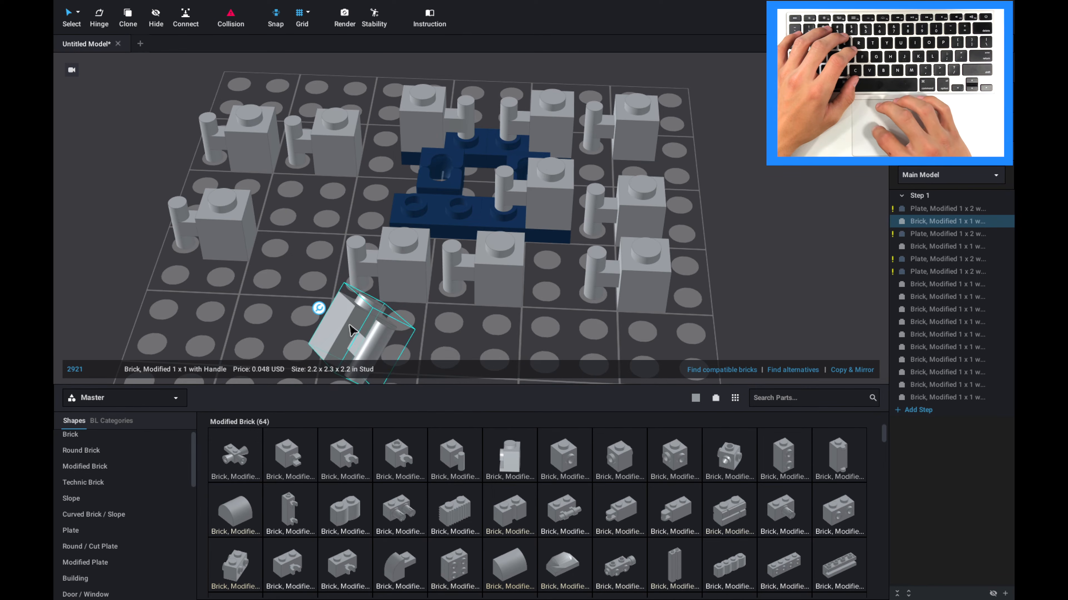
mouse_move(352, 291)
left_mouse_down()
mouse_move(358, 279)
mouse_move(368, 305)
mouse_move(361, 294)
mouse_move(371, 292)
left_mouse_up()
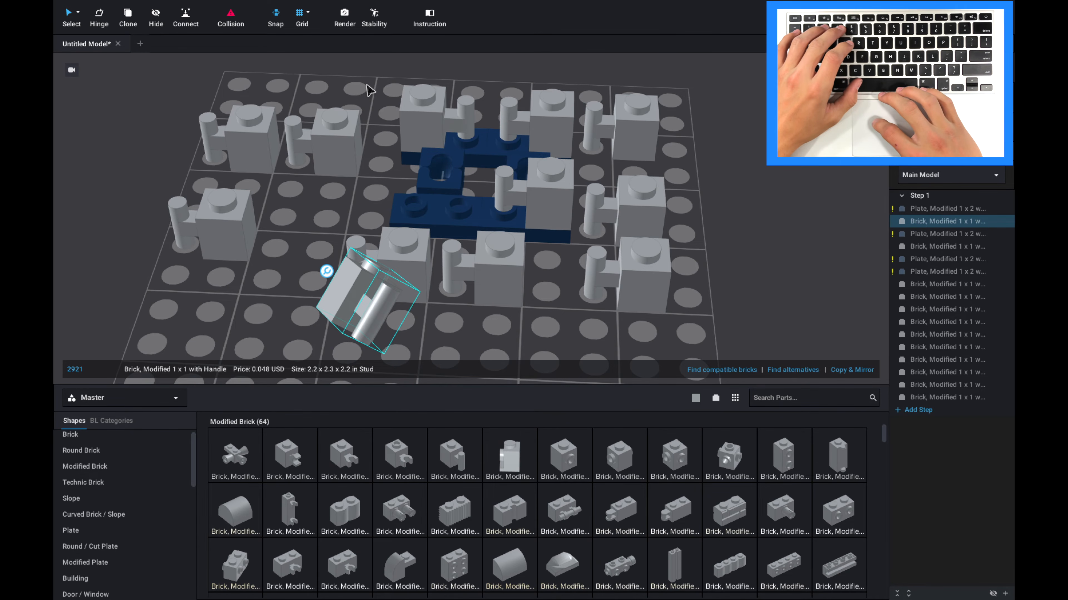
Step: Run the stability check on the model and examine the highlighted parts
left_click(374, 18)
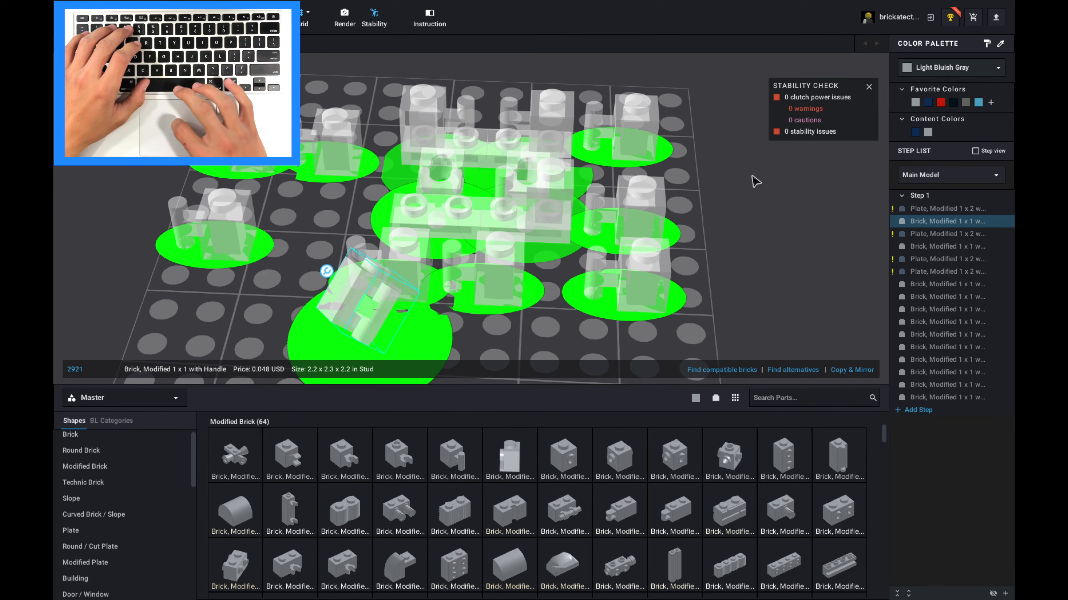
mouse_move(395, 194)
right_mouse_down()
mouse_move(453, 195)
mouse_move(484, 213)
mouse_move(396, 200)
right_mouse_up()
scroll(483, 213, "down", 10)
scroll(388, 199, "up", 6)
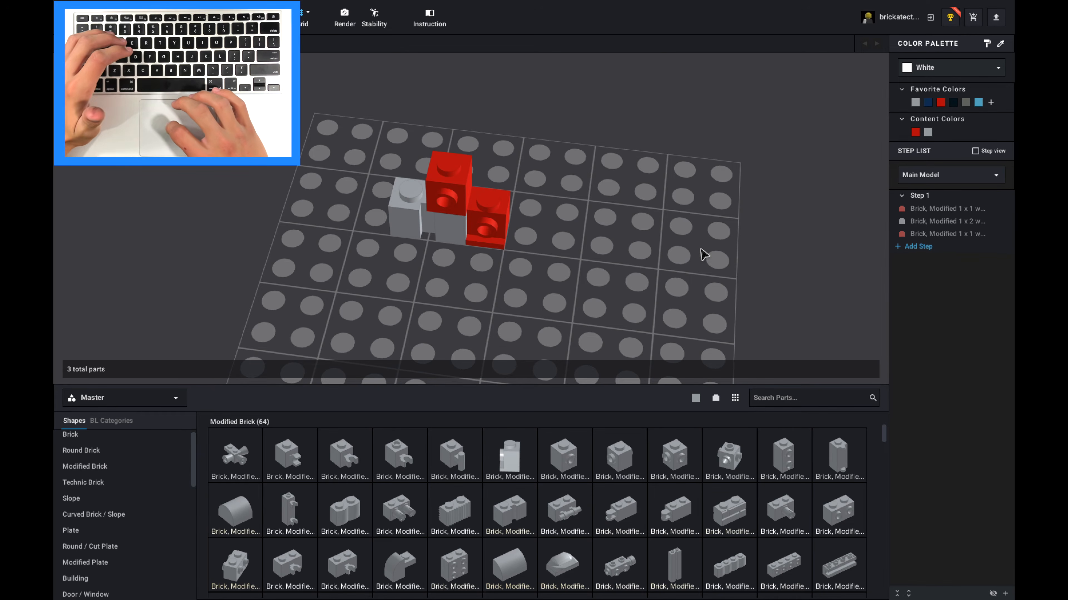
Step: Create a submodel named "left side" from the gray grooved brick and the red brick on top of it
left_click(442, 235)
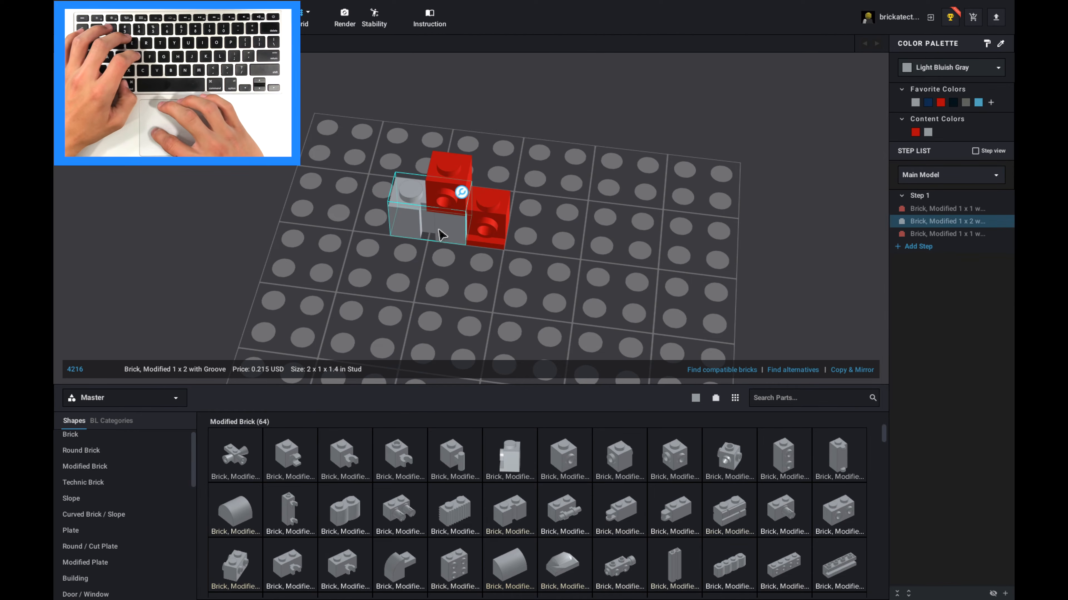
left_click(447, 184, "super")
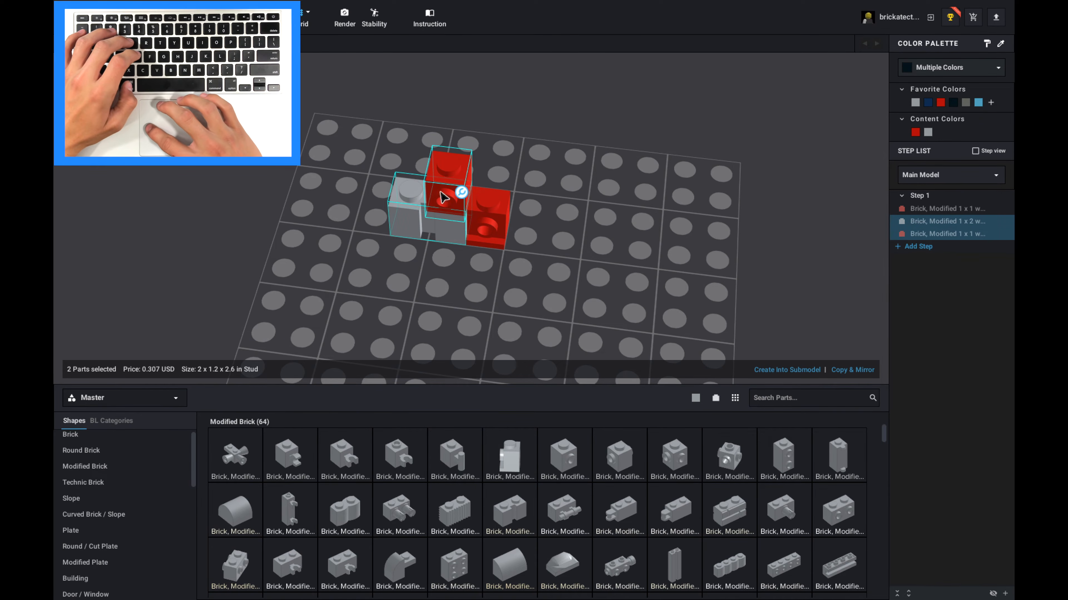
right_click(441, 205)
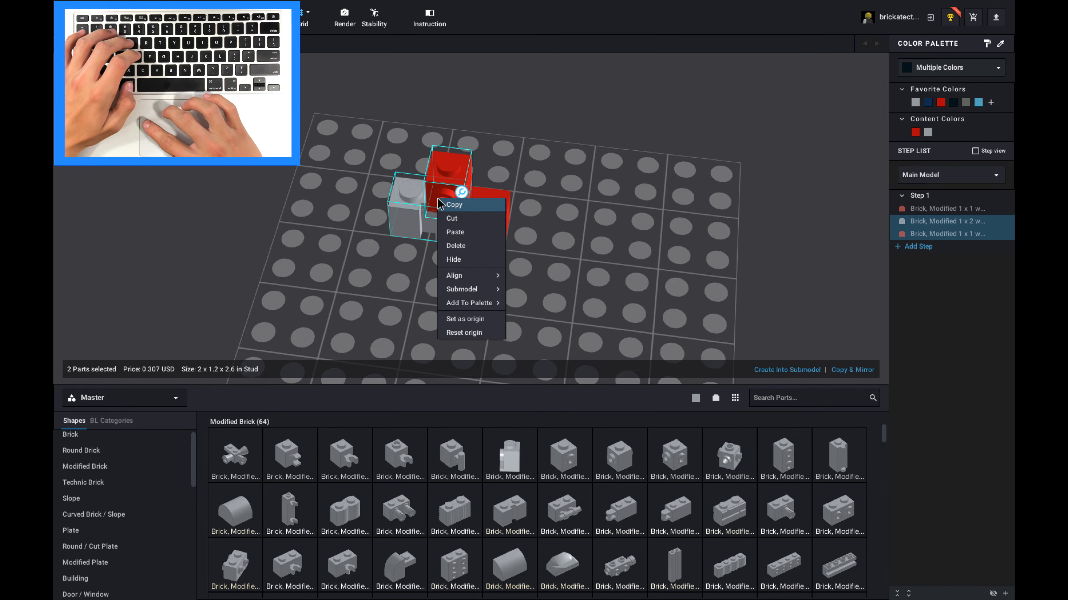
mouse_move(452, 293)
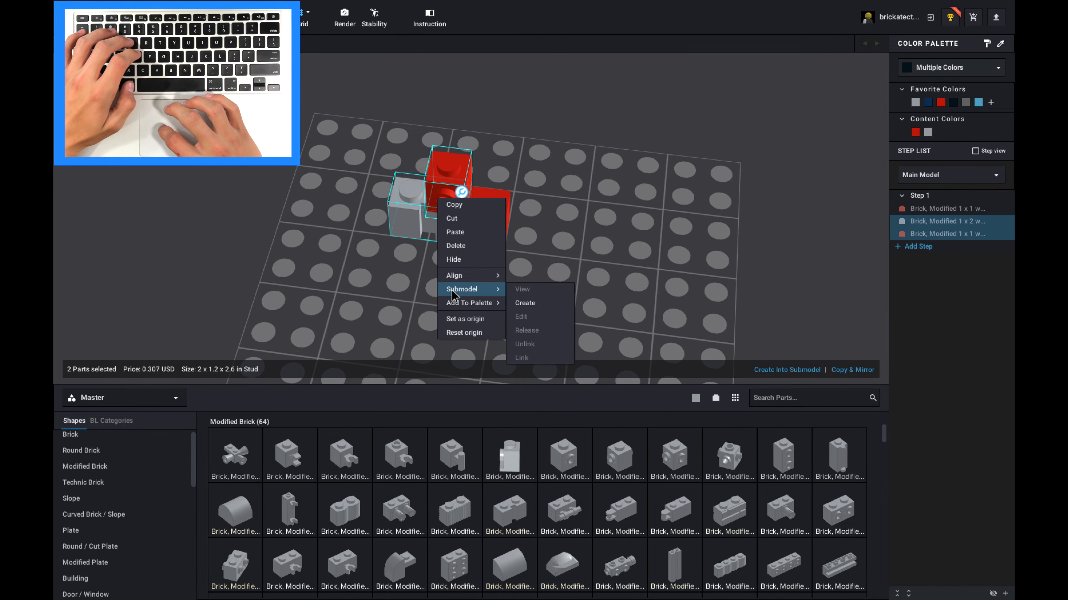
left_click(539, 307)
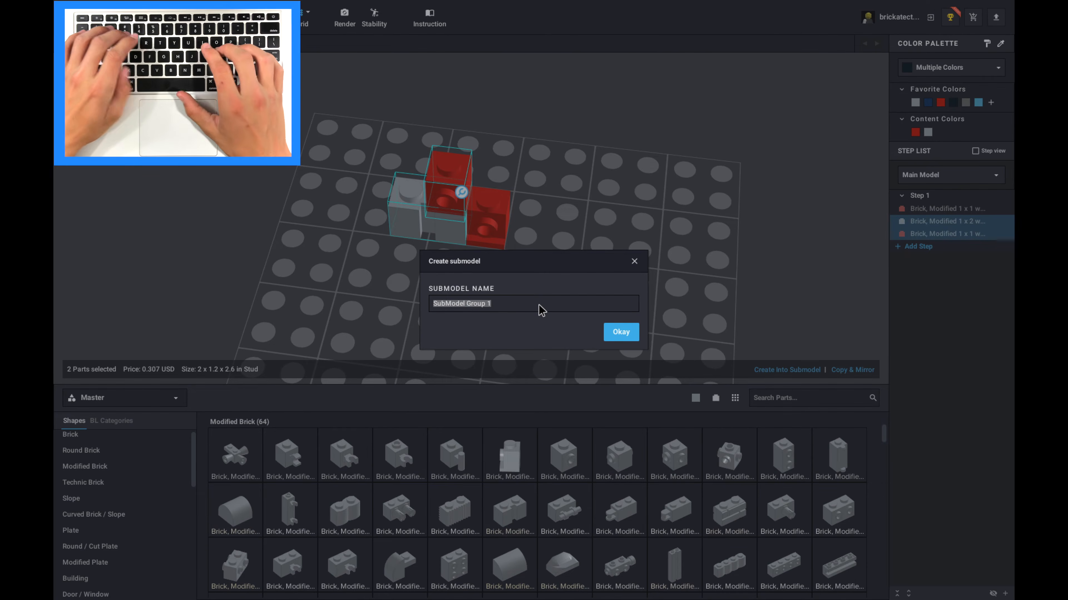
type("left side")
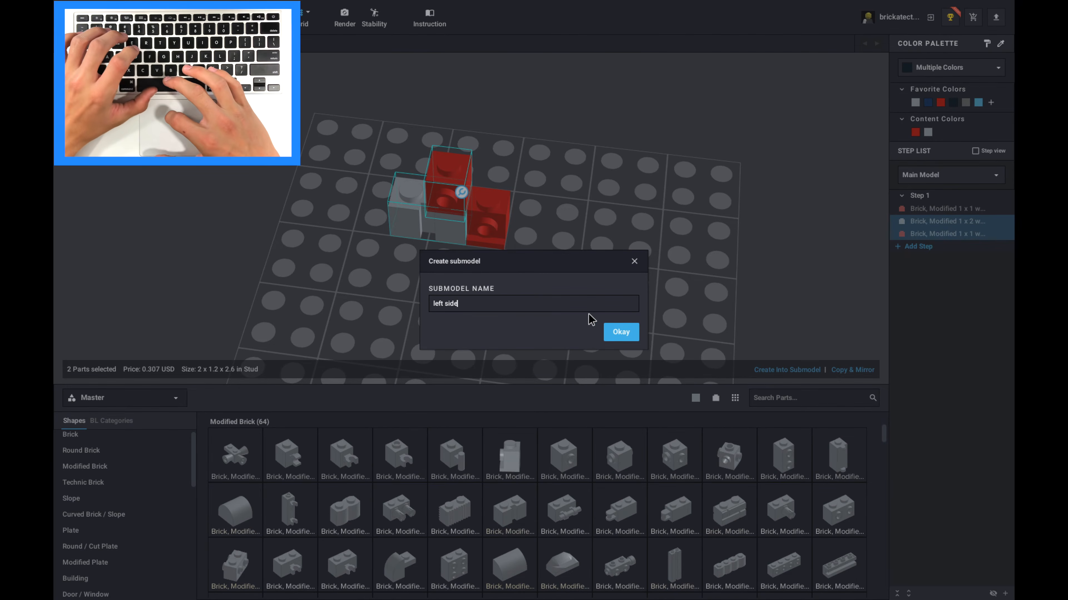
left_click(617, 334)
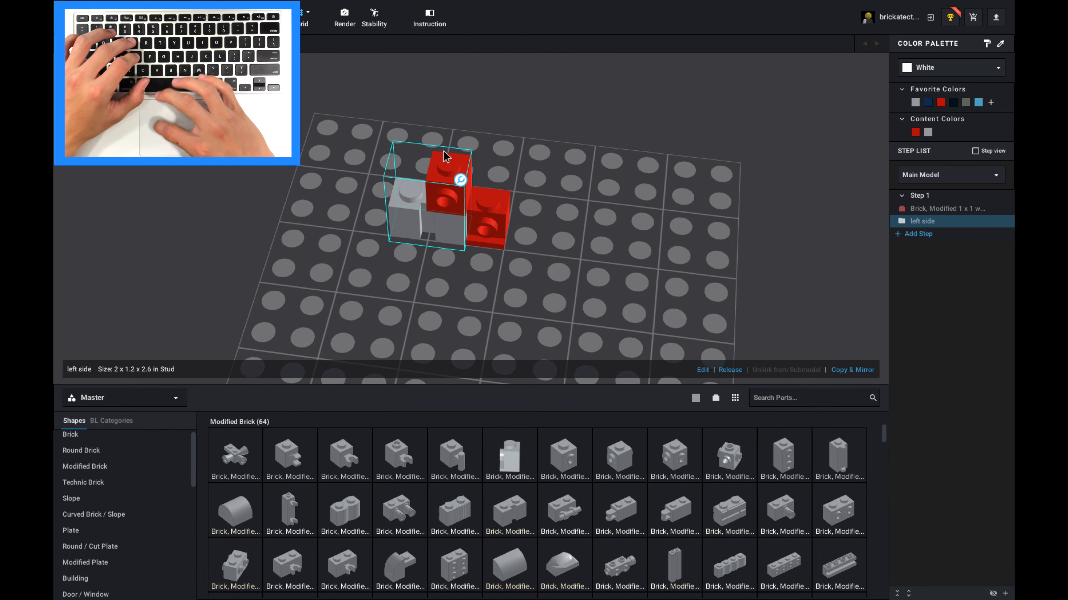
Step: Open the image render settings and pan and rotate the blue brick model in the preview to set up the shot
left_click(476, 268)
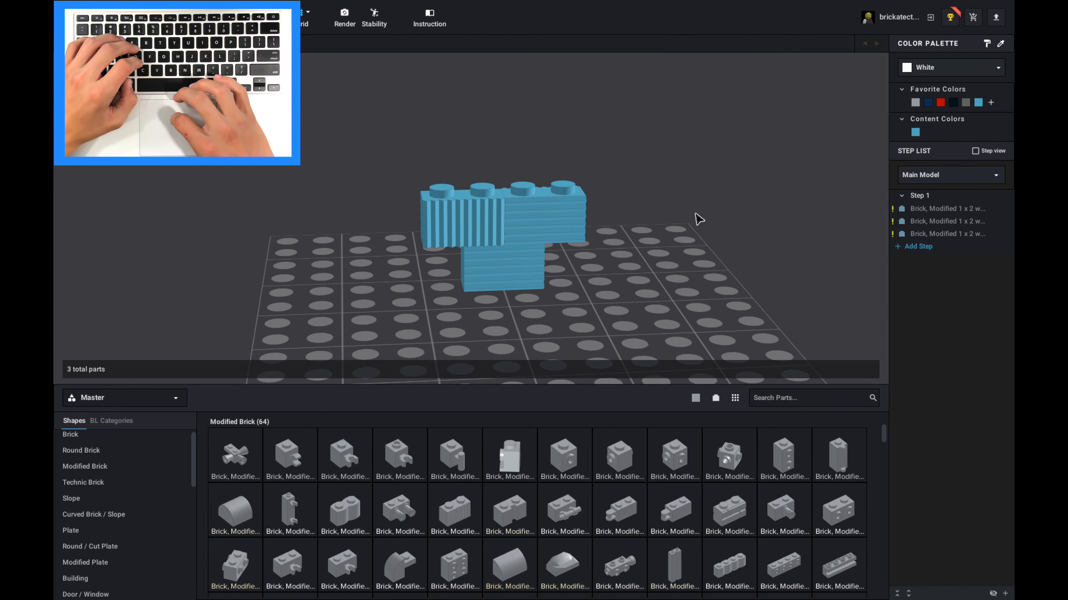
right_click_drag(597, 223, 591, 227)
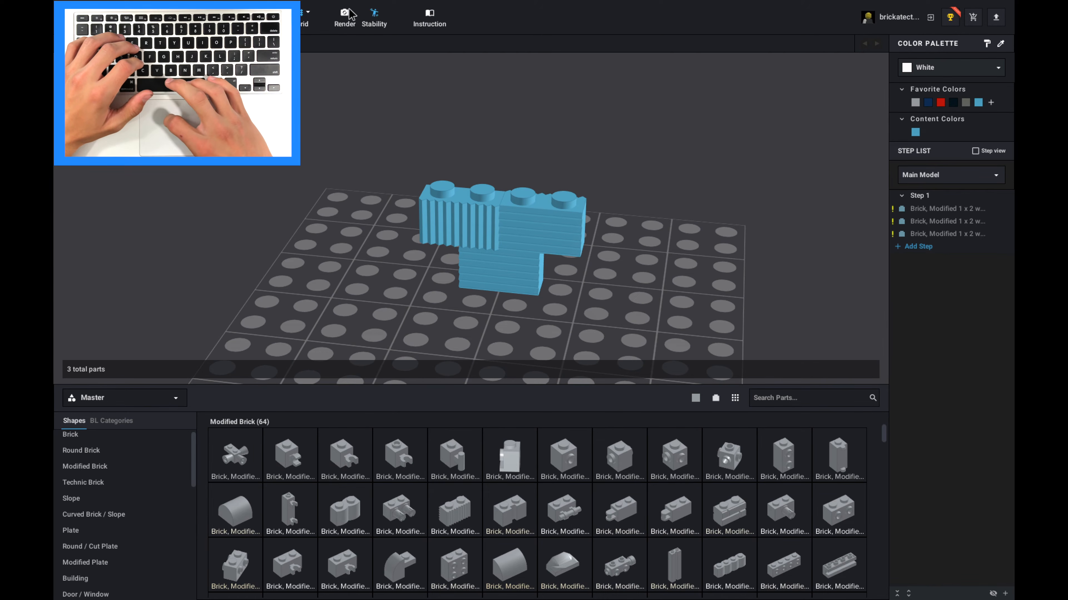
left_click(345, 17)
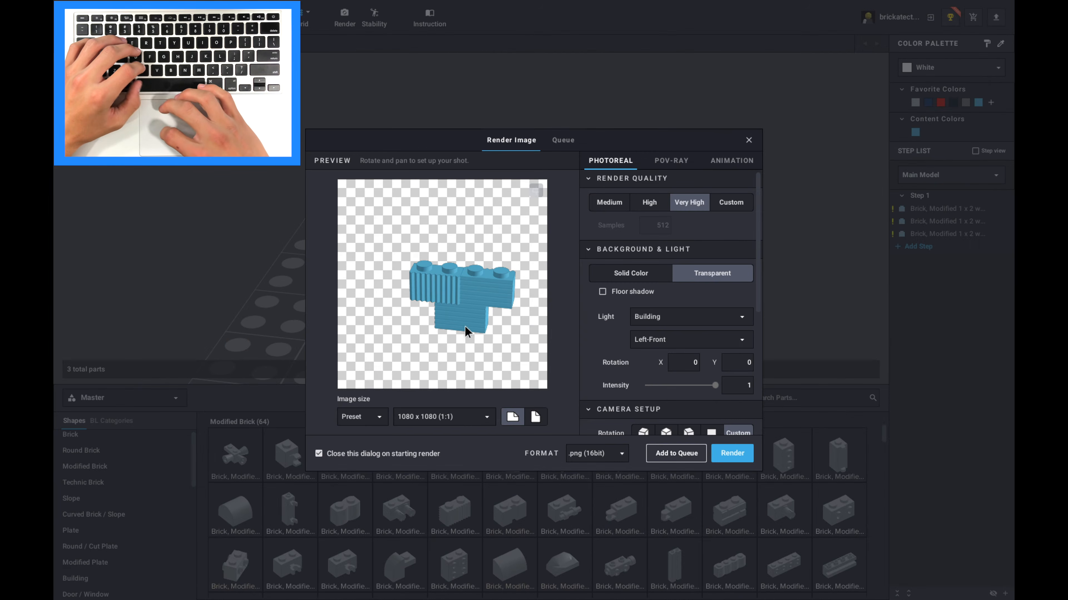
middle_click_drag(446, 314, 430, 299)
mouse_move(418, 297)
right_mouse_down()
mouse_move(407, 296)
mouse_move(422, 301)
right_mouse_up()
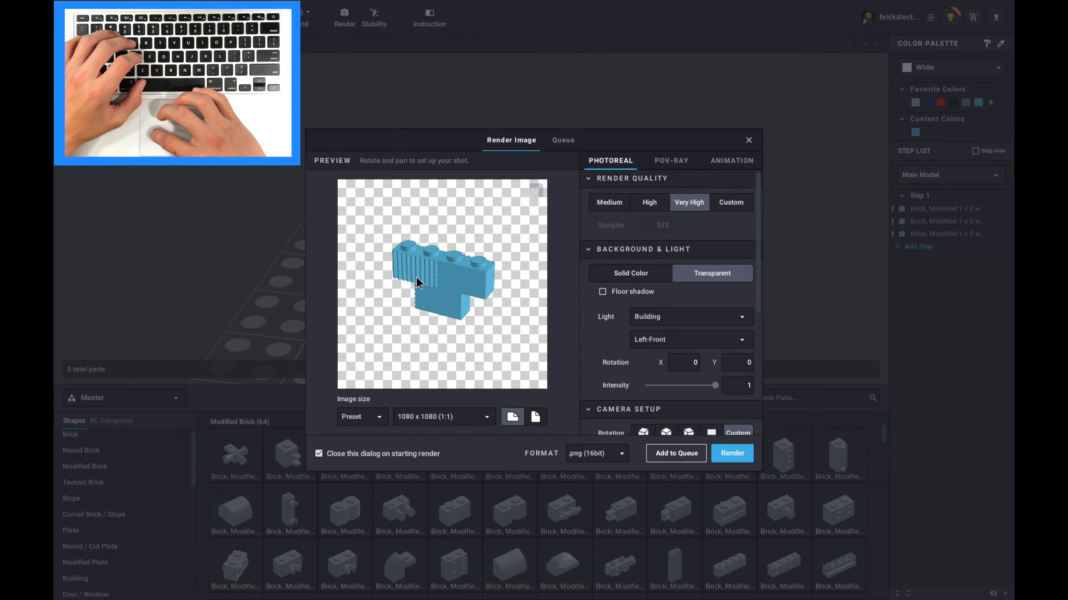
Step: Switch the photoreal render quality to Medium, High and back to Very High
left_click(609, 203)
left_click(650, 203)
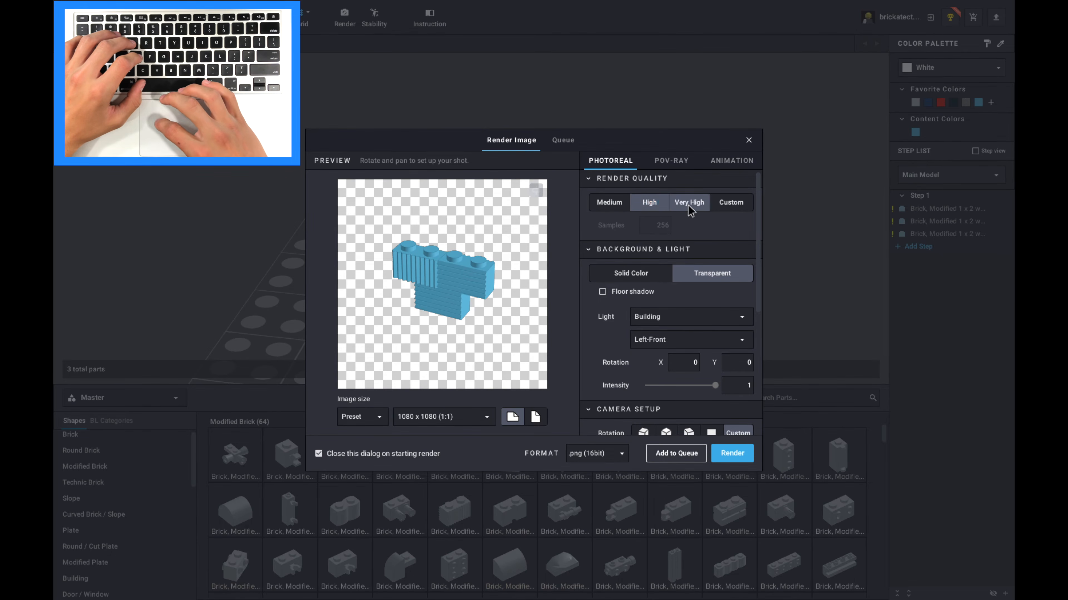
left_click(689, 203)
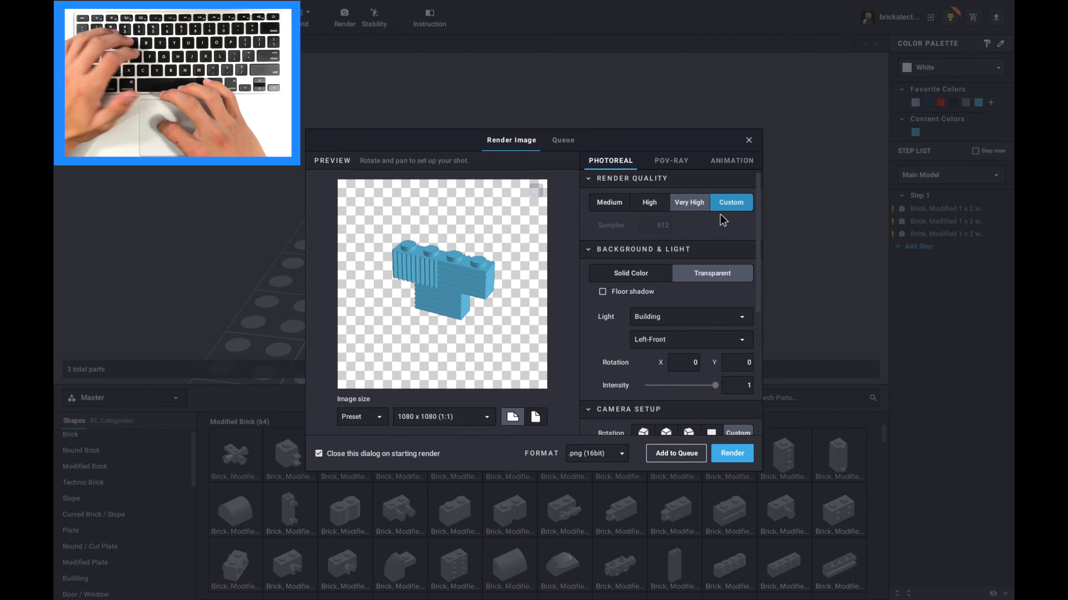
Step: In the animation render settings, toggle the building sequence off and on, shift the model beside the revolve axis, and open the render queue
left_click(740, 163)
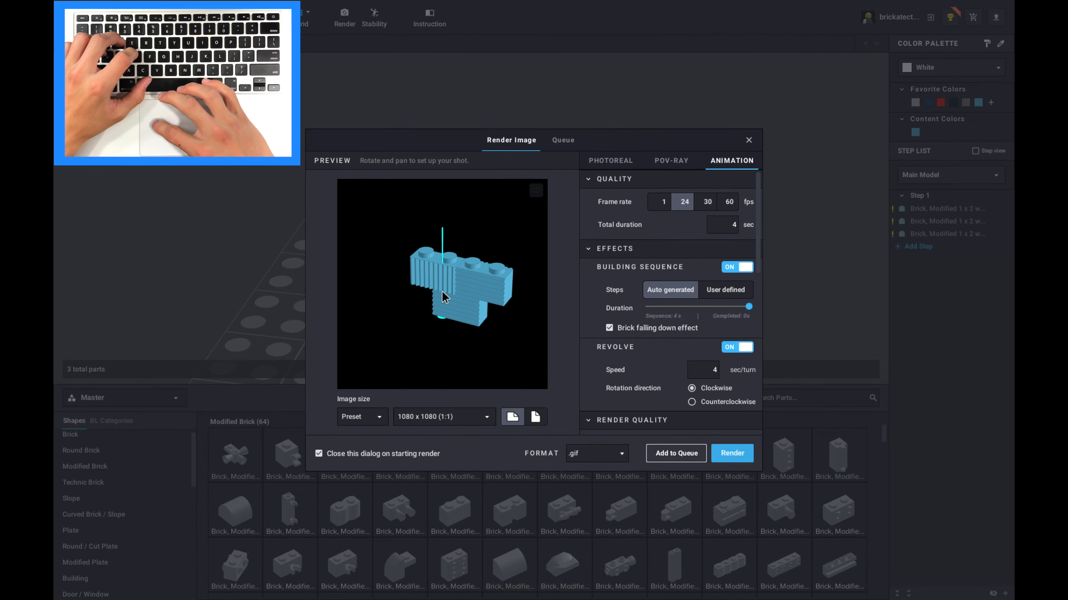
scroll(647, 303, "down", 1)
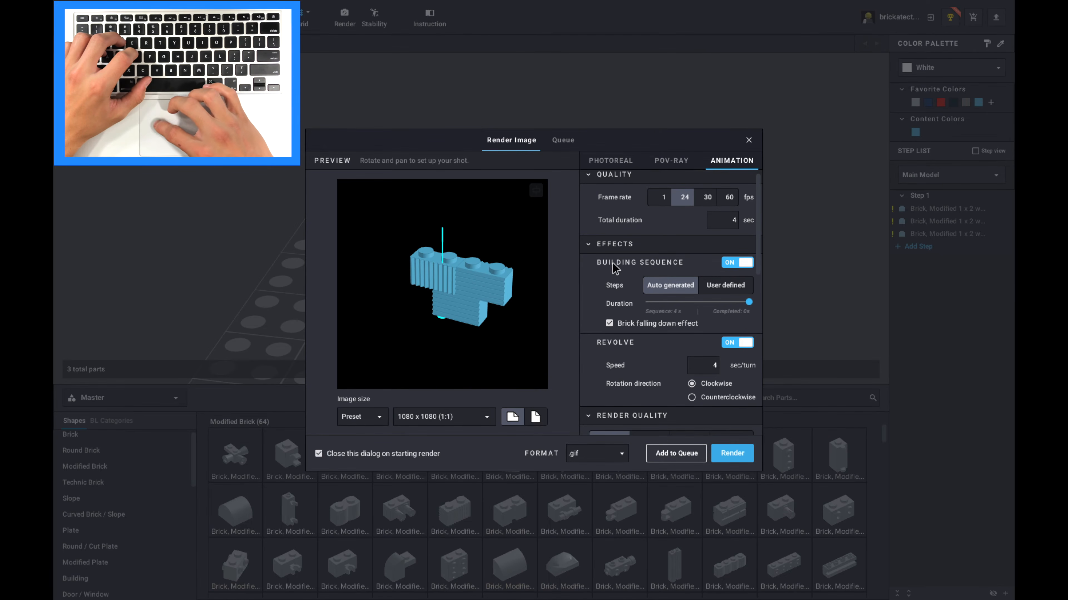
left_click(742, 264)
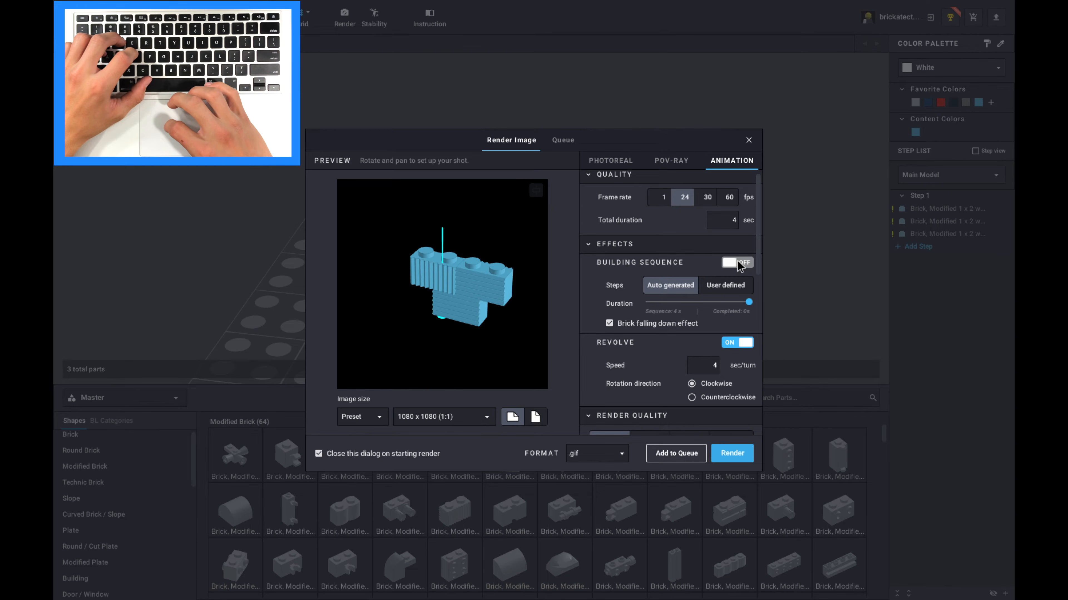
left_click(738, 265)
middle_click_drag(454, 299, 493, 291)
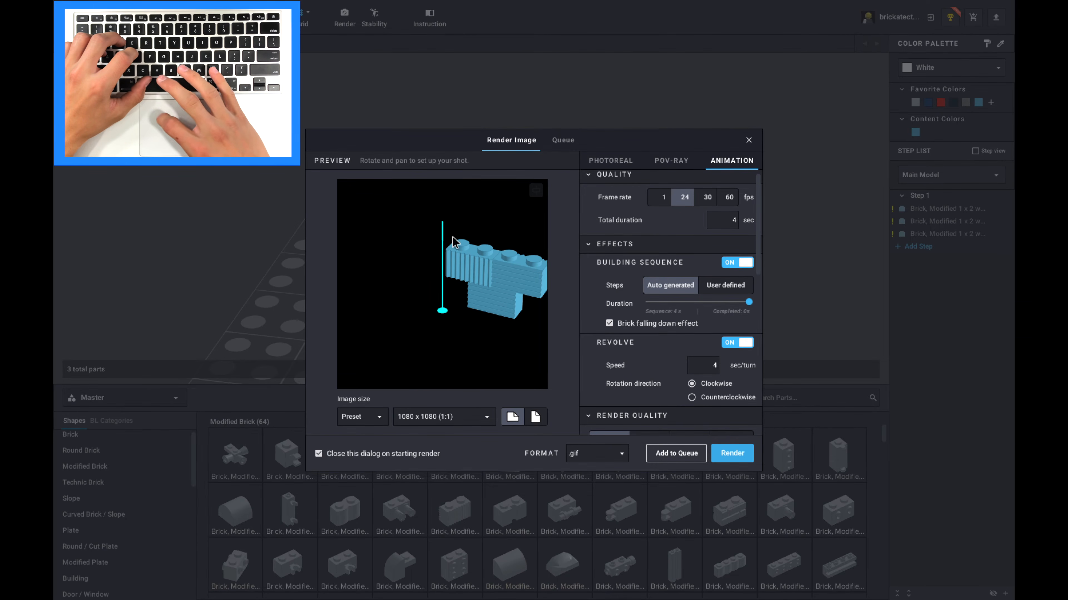
left_click(563, 140)
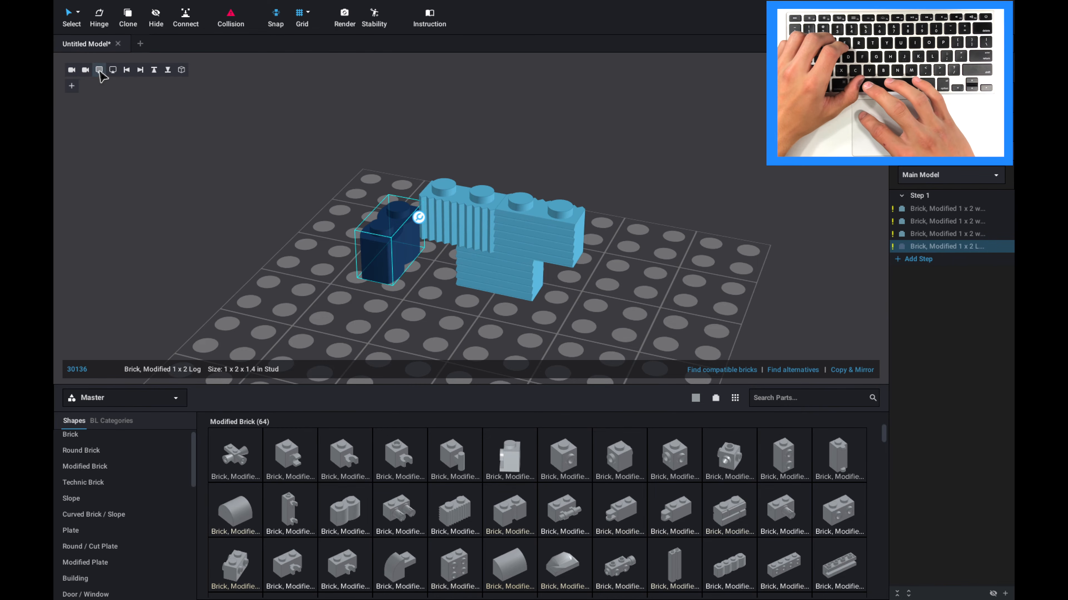
Step: View the model straight from the front, back and side, clearing the selection of the dark blue log brick
left_click(101, 74)
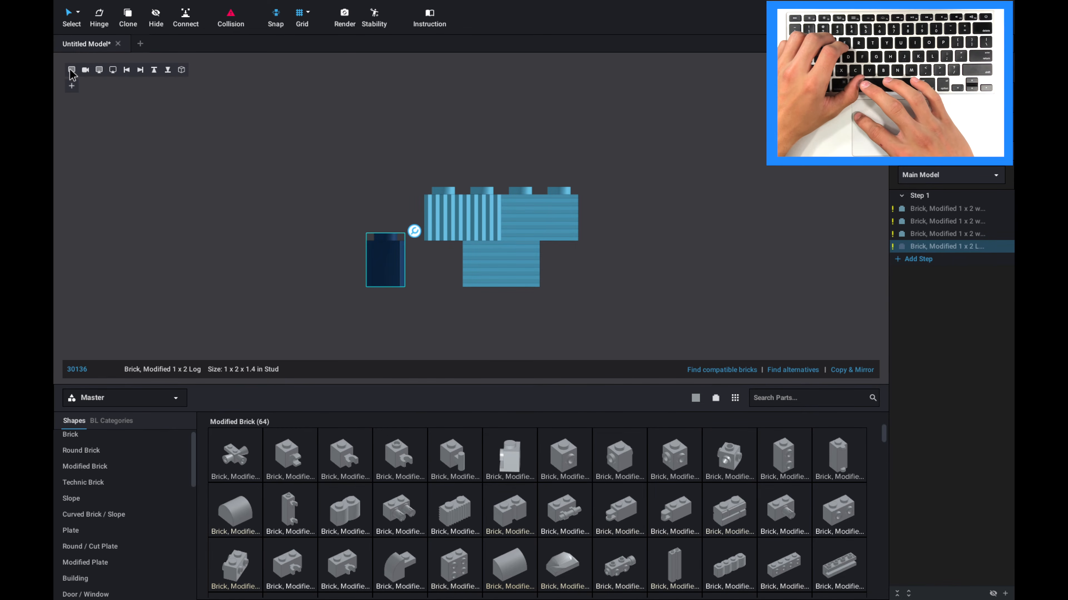
left_click(308, 242)
left_click_drag(325, 155, 612, 311)
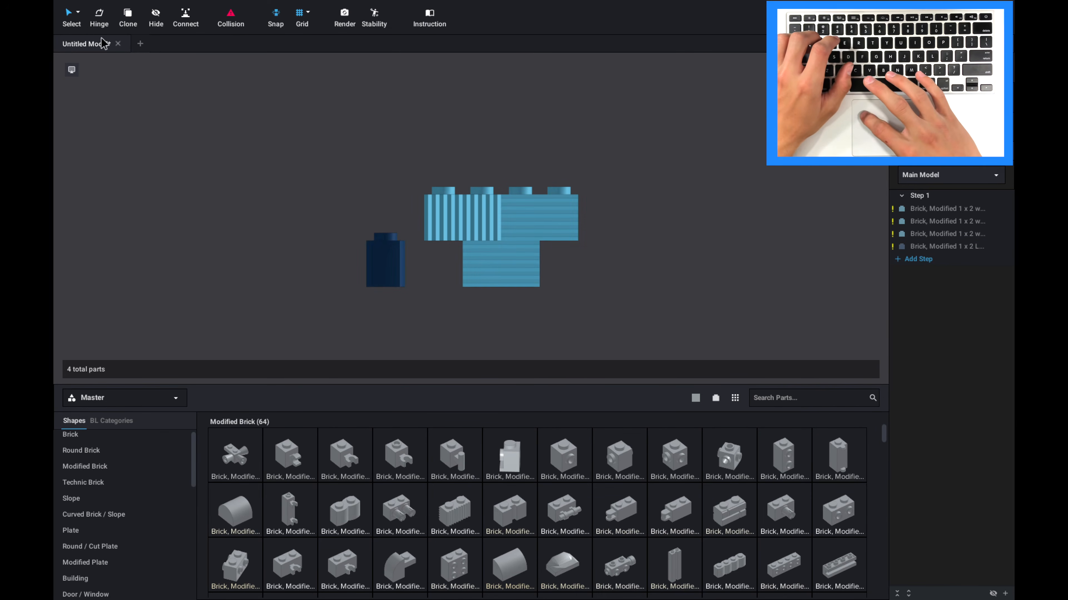
mouse_move(74, 73)
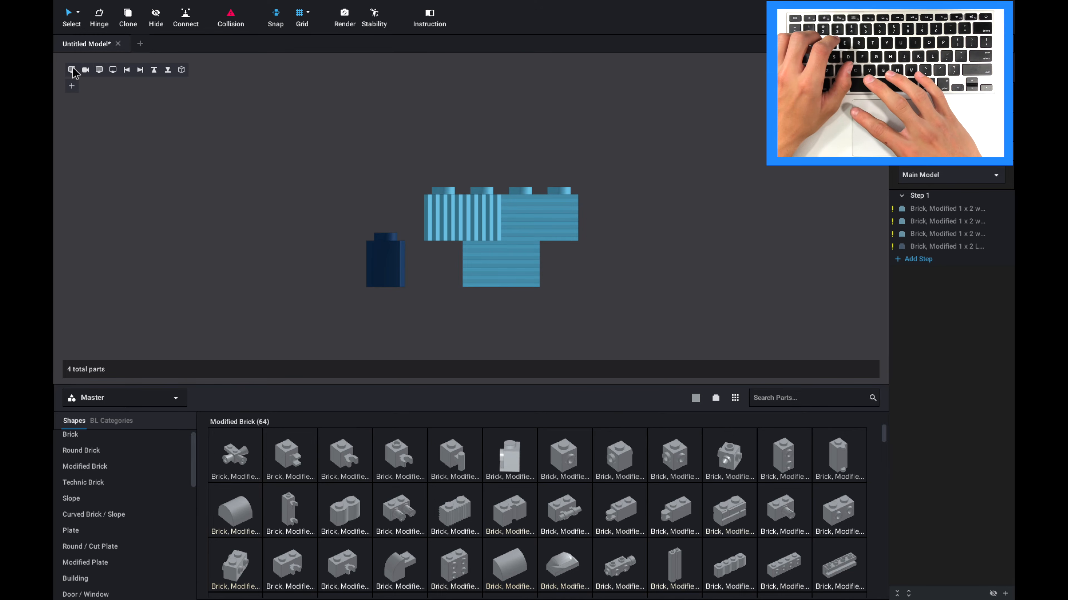
left_click(114, 71)
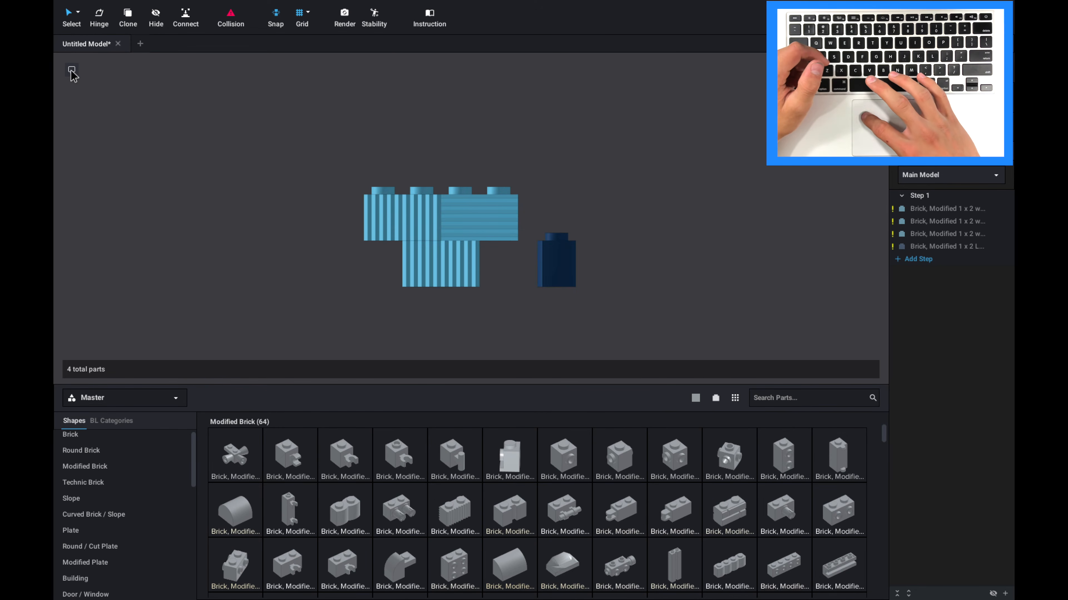
left_click(127, 71)
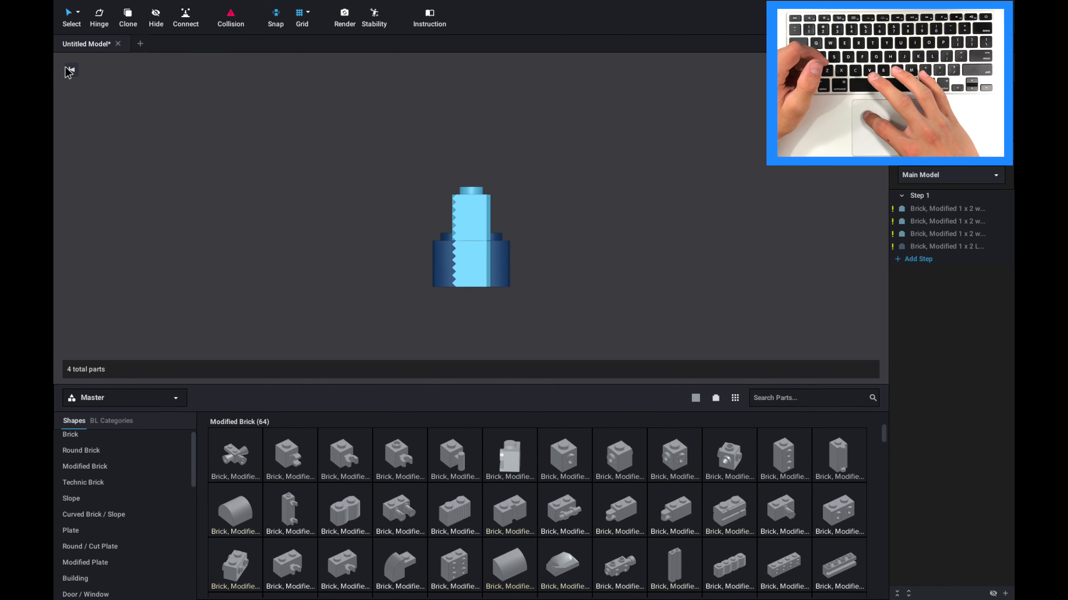
mouse_move(71, 71)
left_click(127, 72)
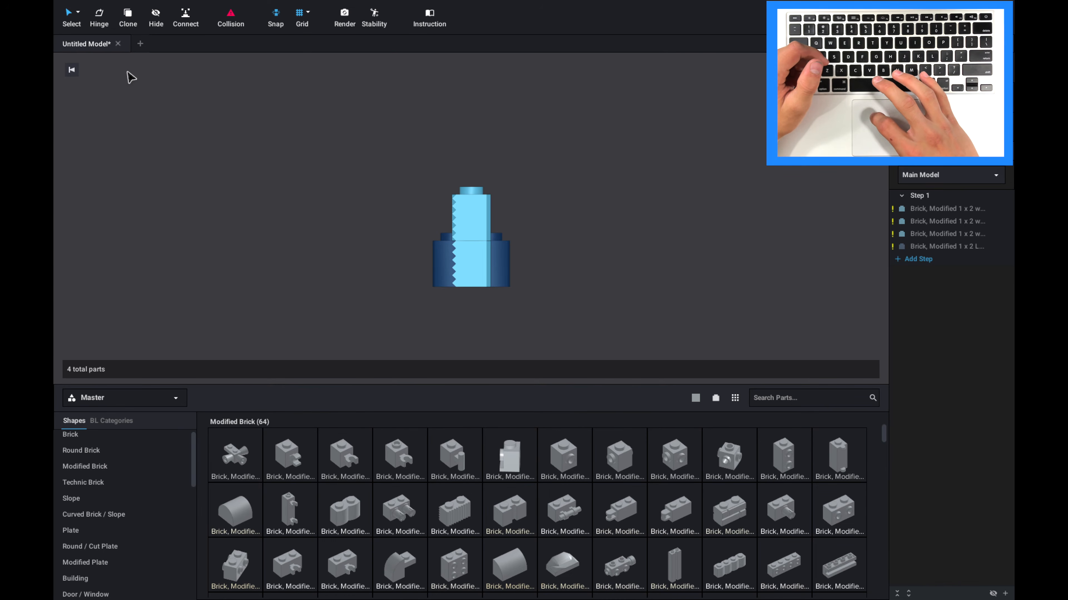
Step: View the model from below and above, orbit it in orthographic projection, and return to the perspective view
left_click(160, 70)
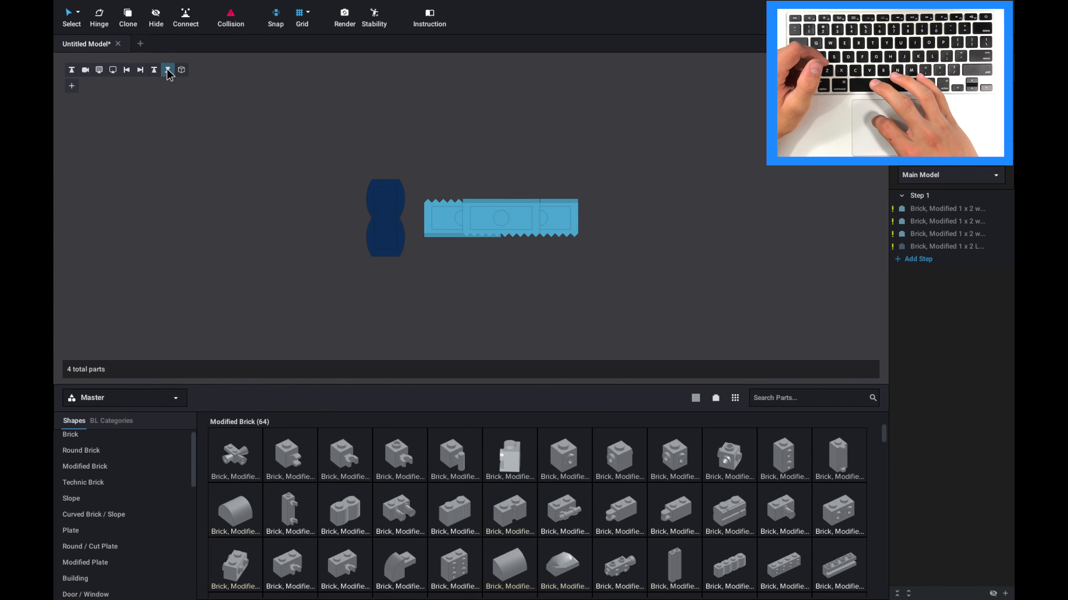
left_click(168, 71)
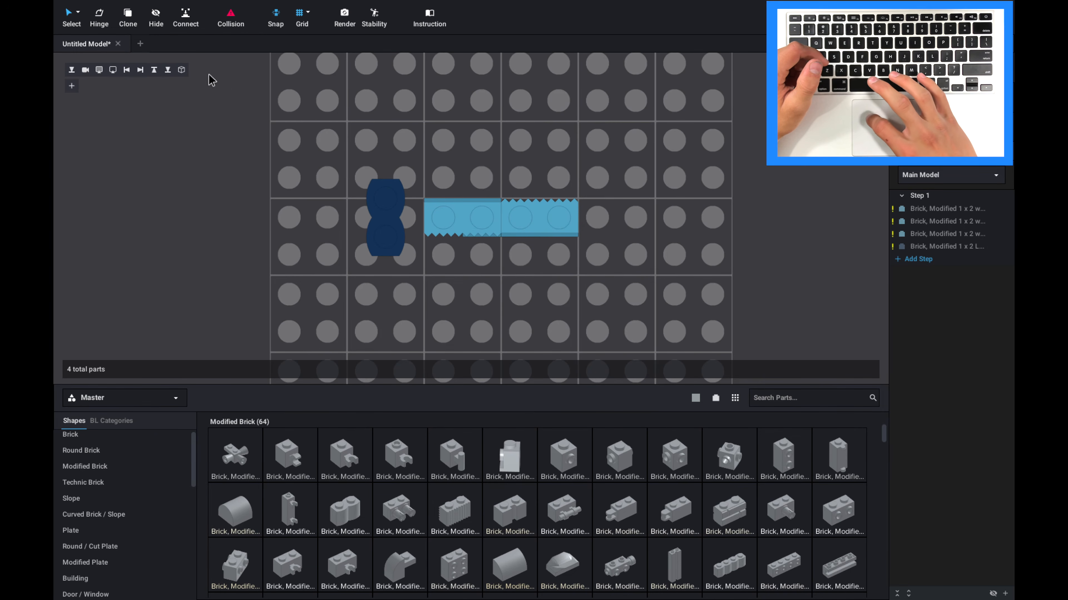
left_click(185, 72)
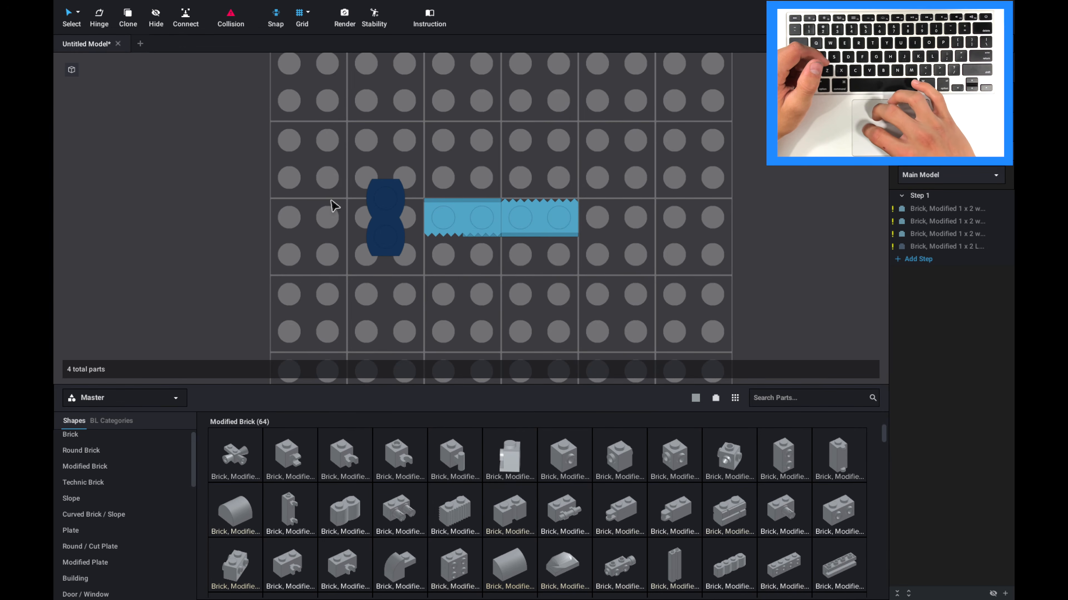
right_click_drag(331, 200, 229, 146)
mouse_move(76, 71)
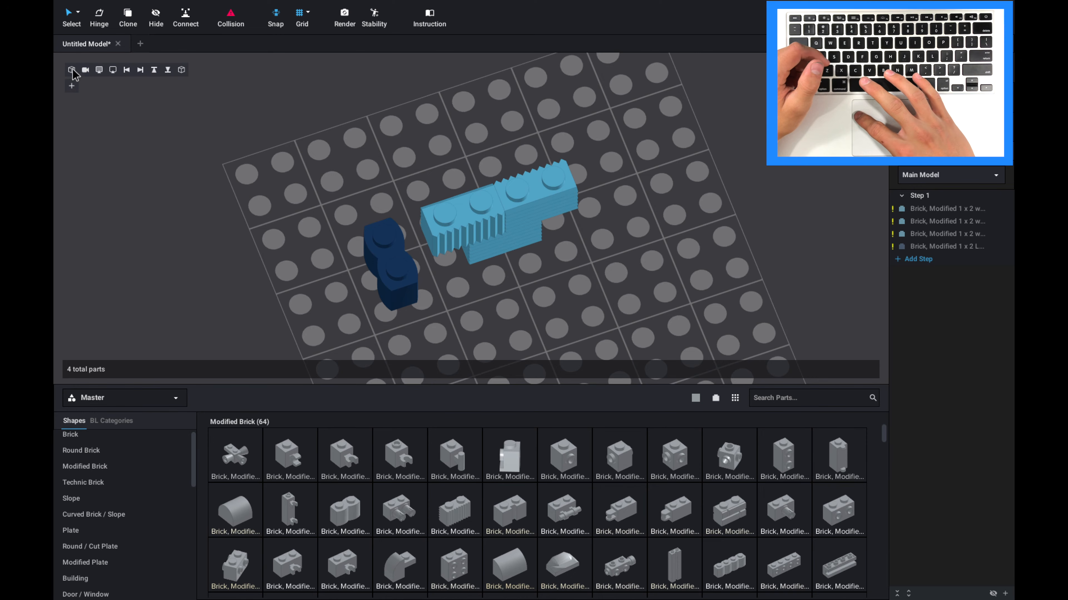
left_click(85, 70)
right_click_drag(329, 203, 296, 191)
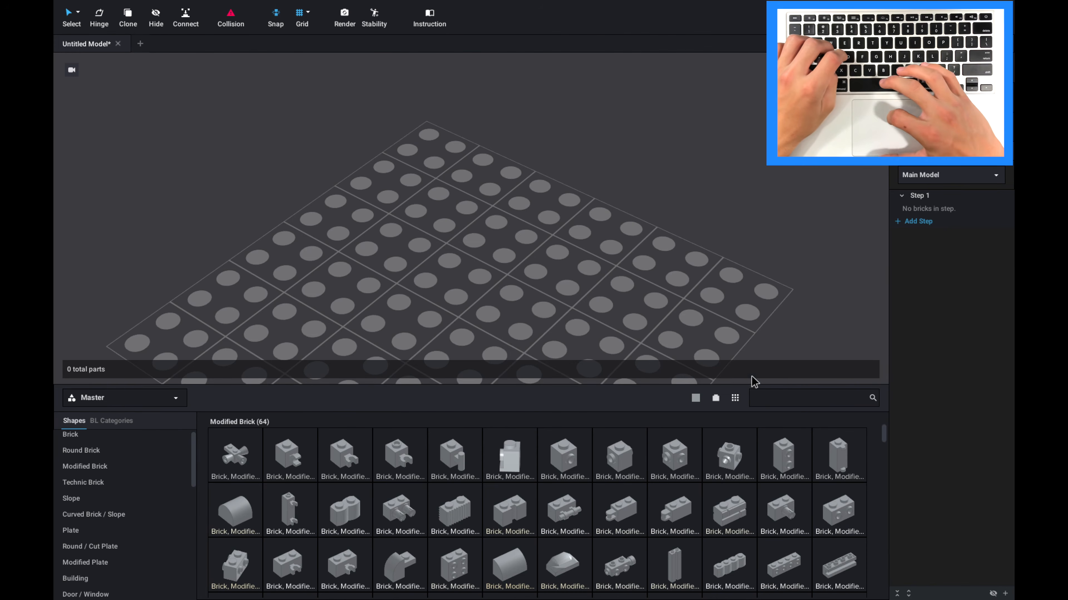
Step: Set the parts palette color to the favorite red and search the parts for "1 x 1 brick modified"
left_click(699, 400)
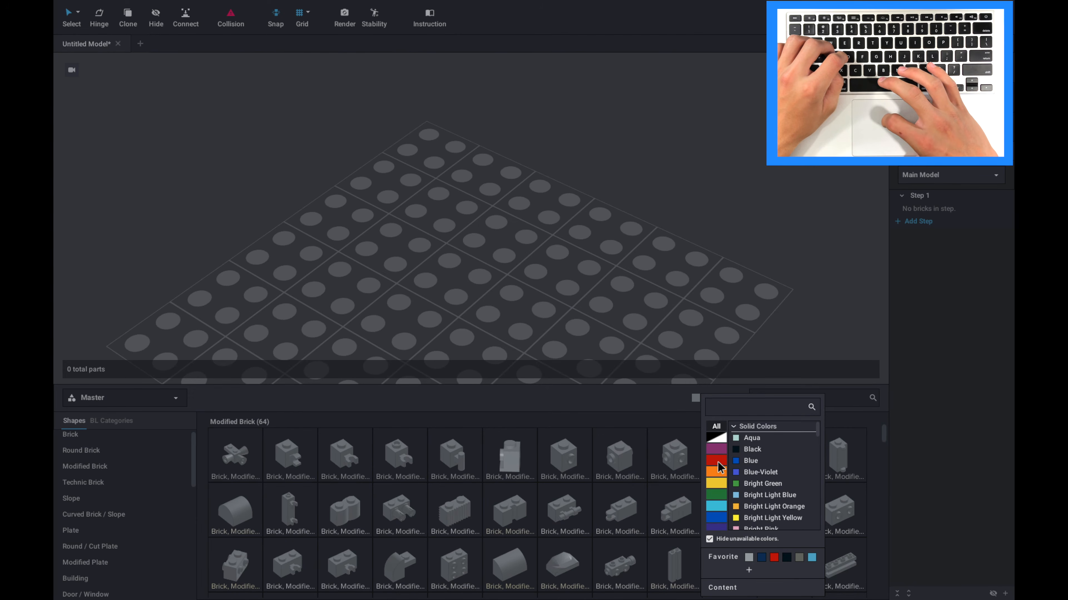
left_click(718, 462)
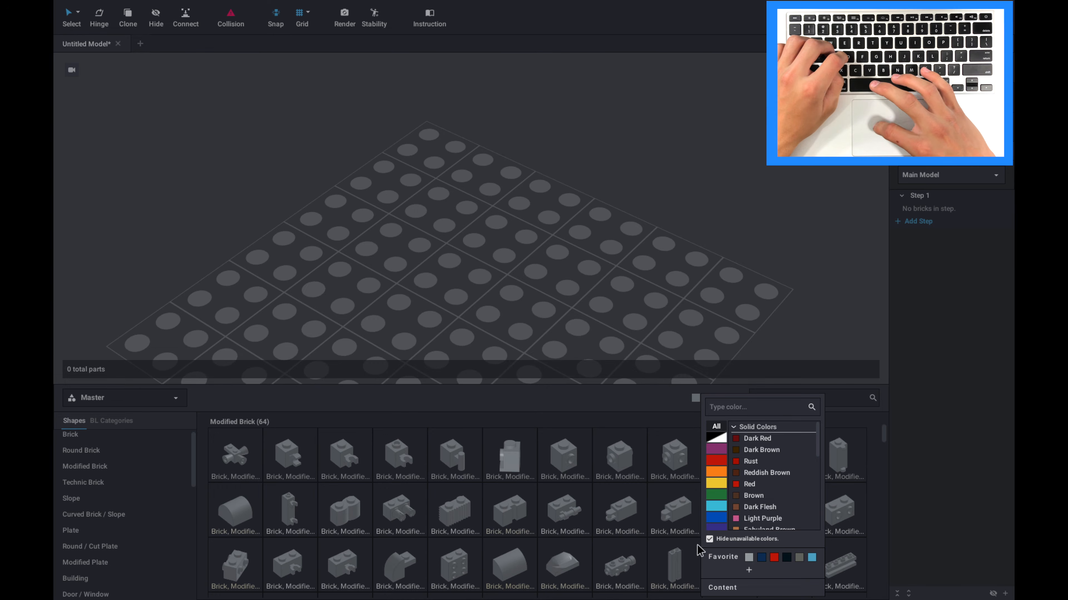
left_click(773, 557)
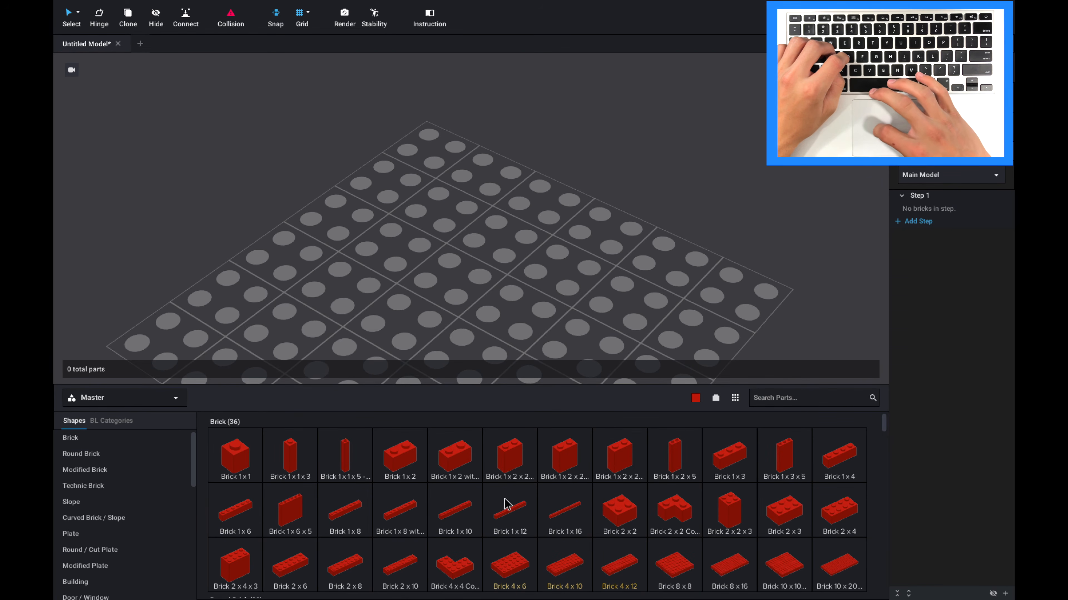
left_click(801, 400)
type("1 x")
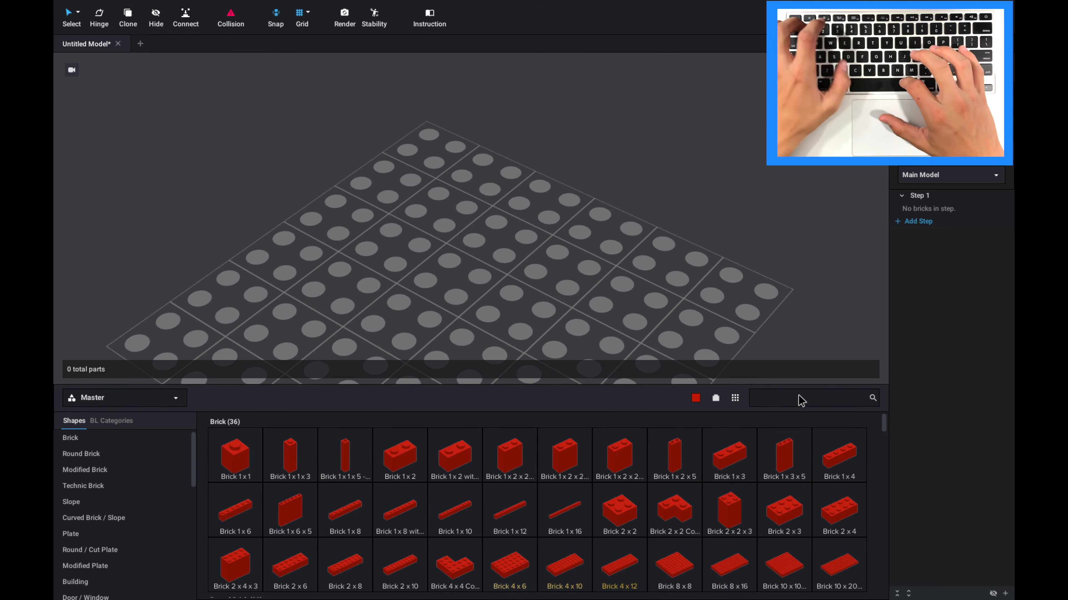
type(" 1 bric")
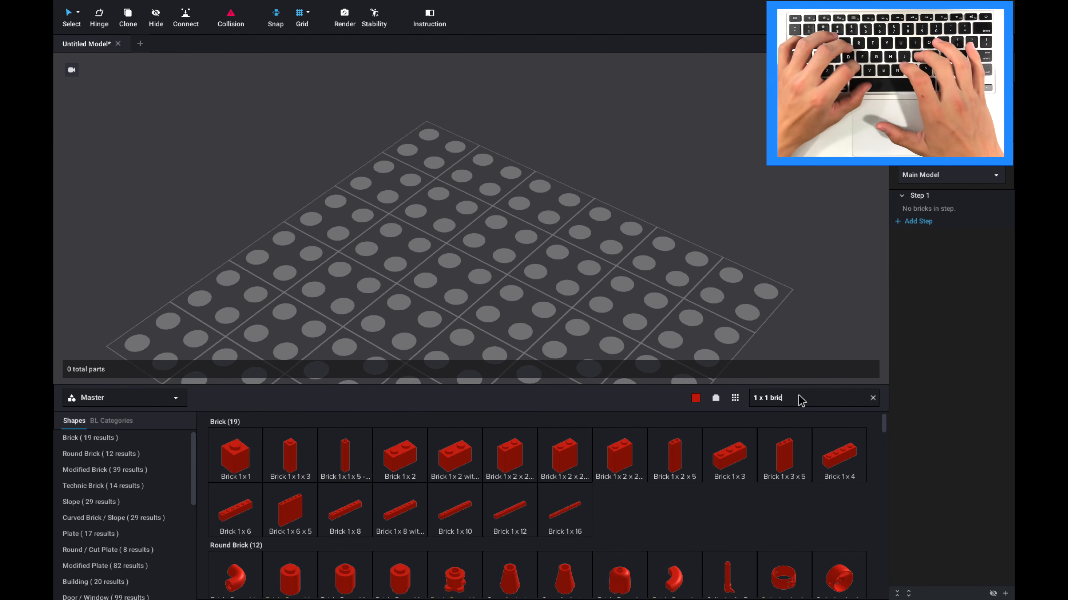
type("k modified")
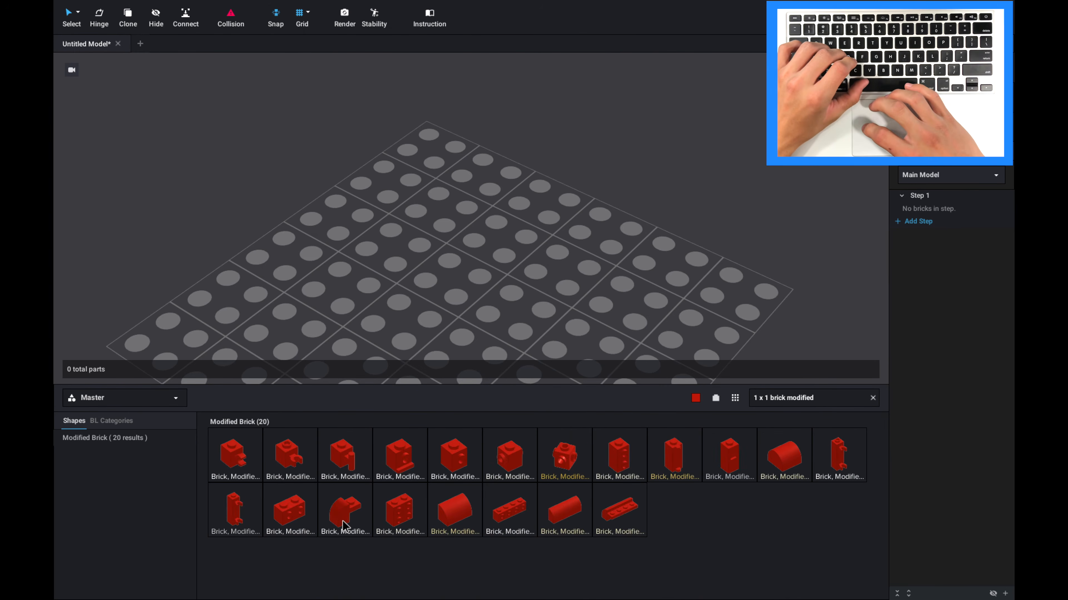
Step: Place a red 1 x 1 brick with vertical clip on the grid and attach a rotated 1 x 1 handle brick to its clip
left_click(424, 241)
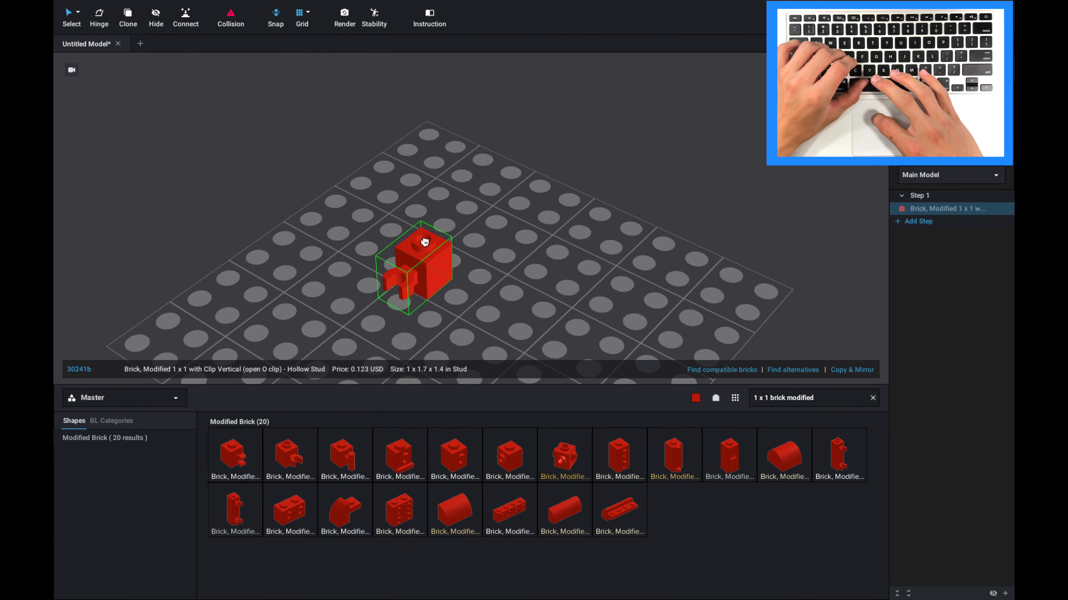
left_click(346, 451)
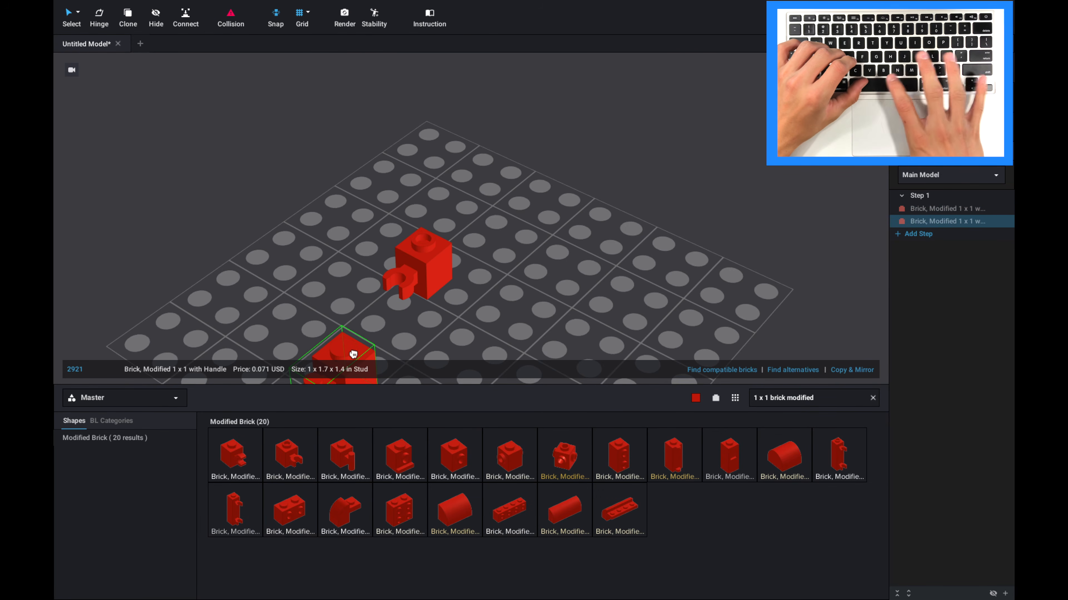
key("Right")
key("Right")
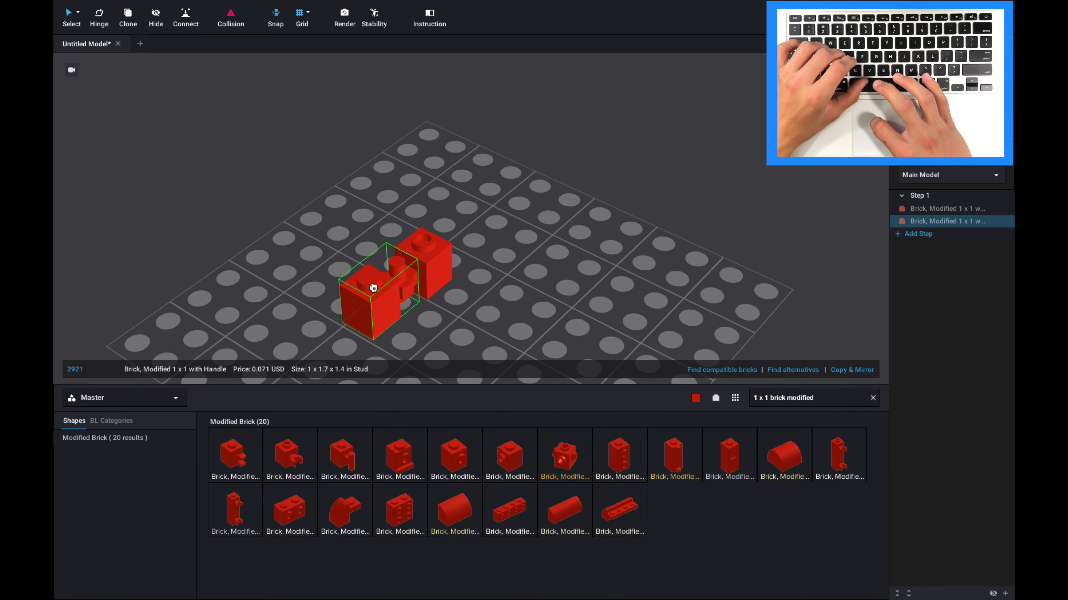
left_click(372, 288)
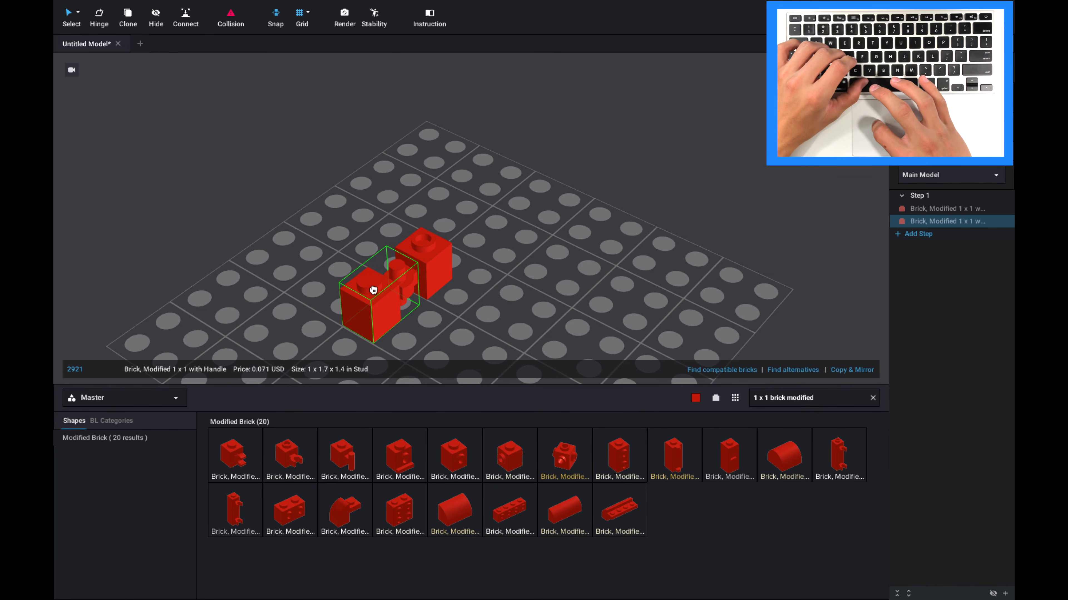
left_click(494, 320)
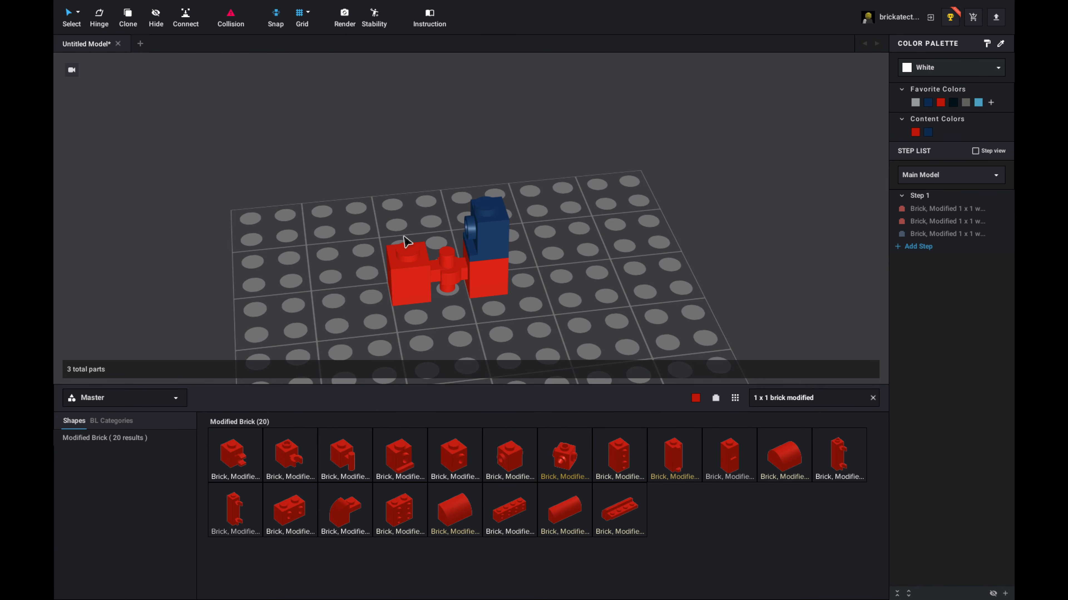
Step: Export the model's parts to the BrickLink website and add all items to a new wanted list named "red build"
left_click(973, 18)
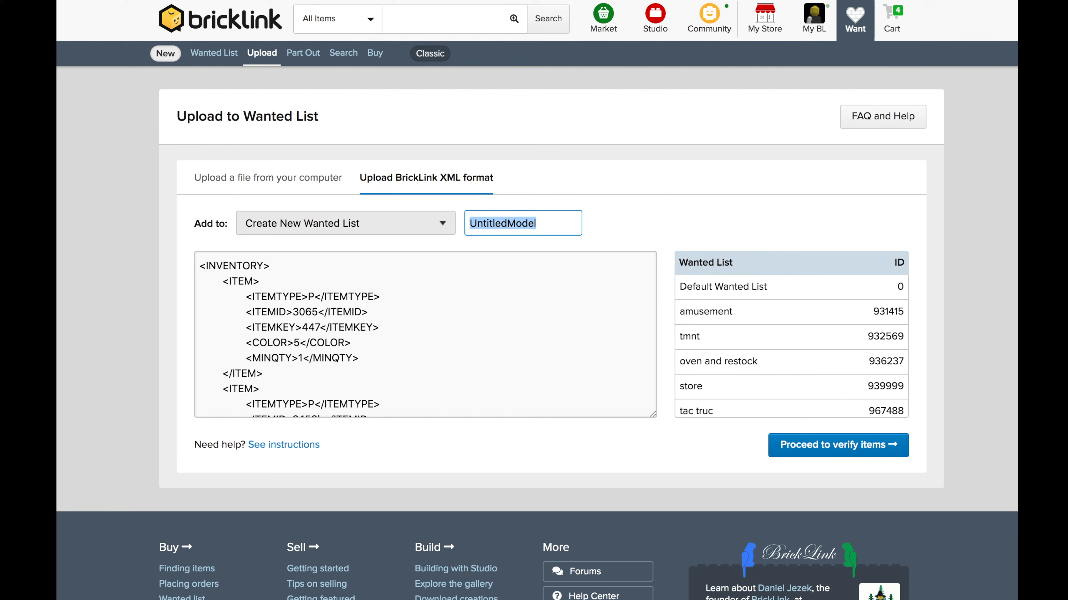
type("red build")
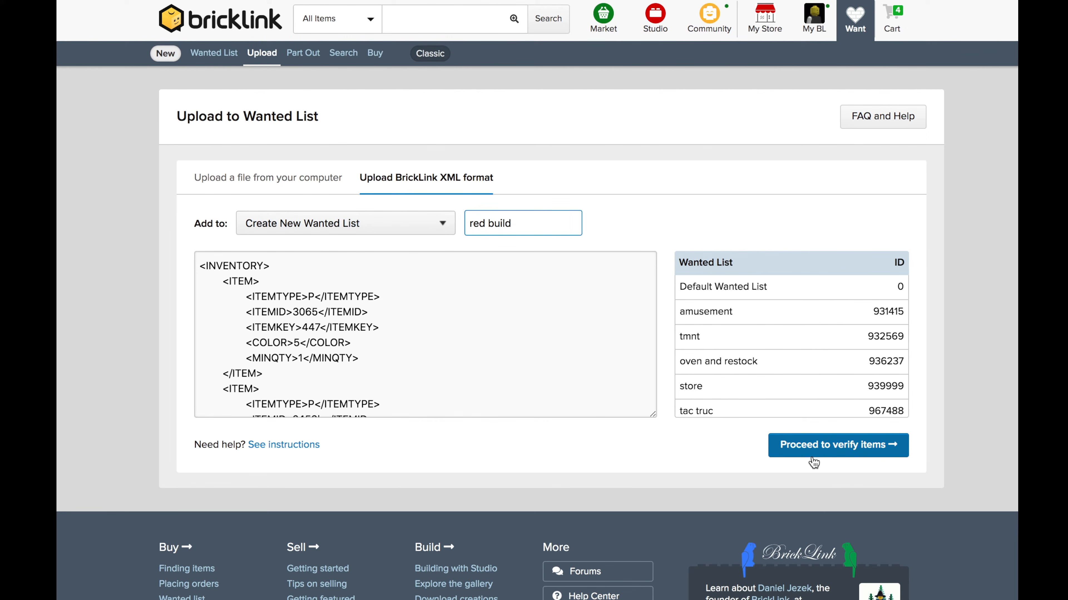
left_click(814, 446)
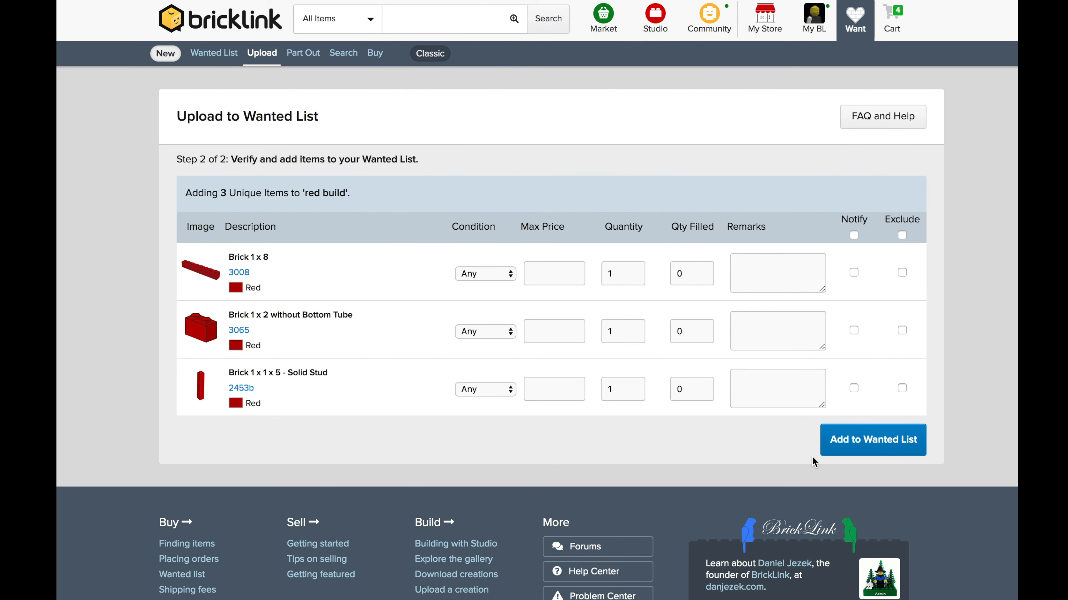
left_click(878, 444)
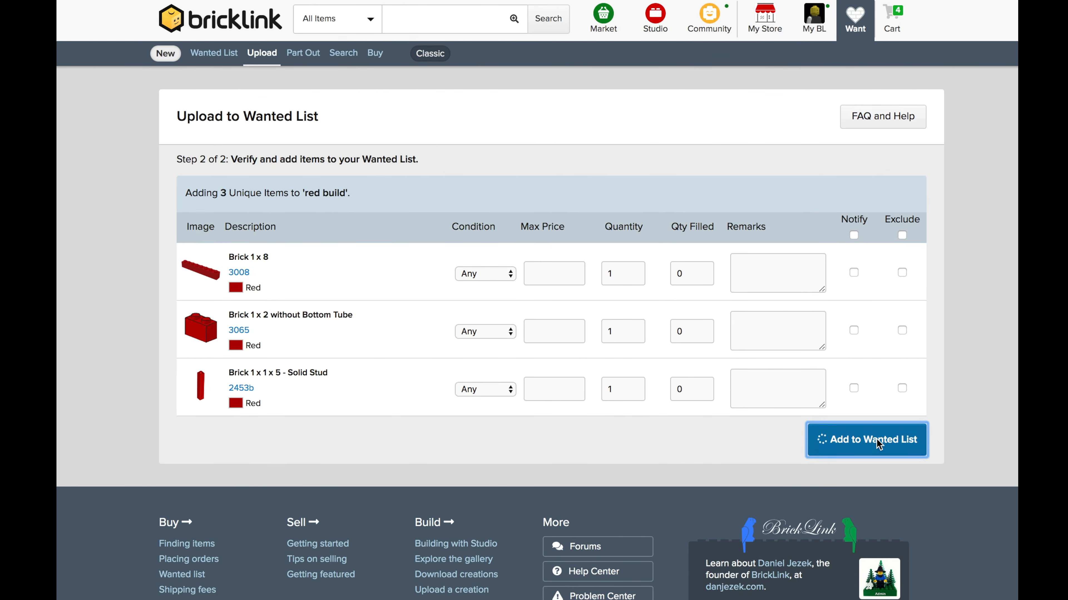